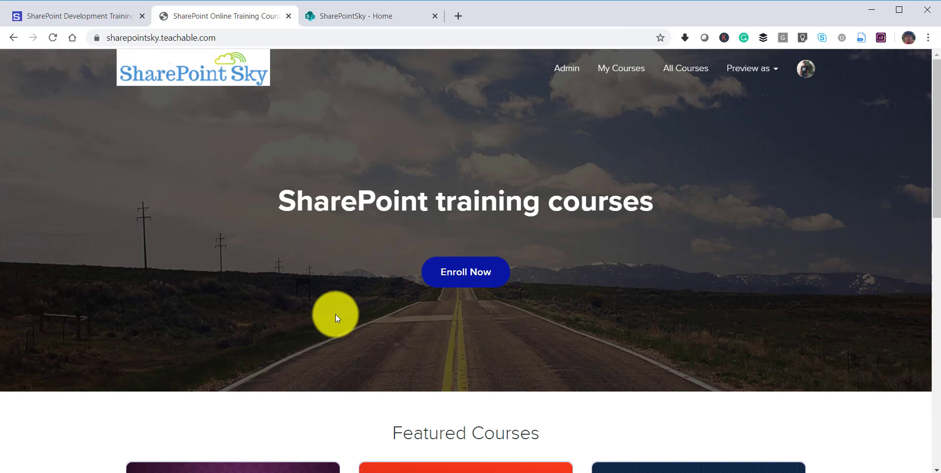
Scroll through Teachable's Featured Courses, then return to the SharePointSky - Home tab
scroll(335, 313, "down", 6)
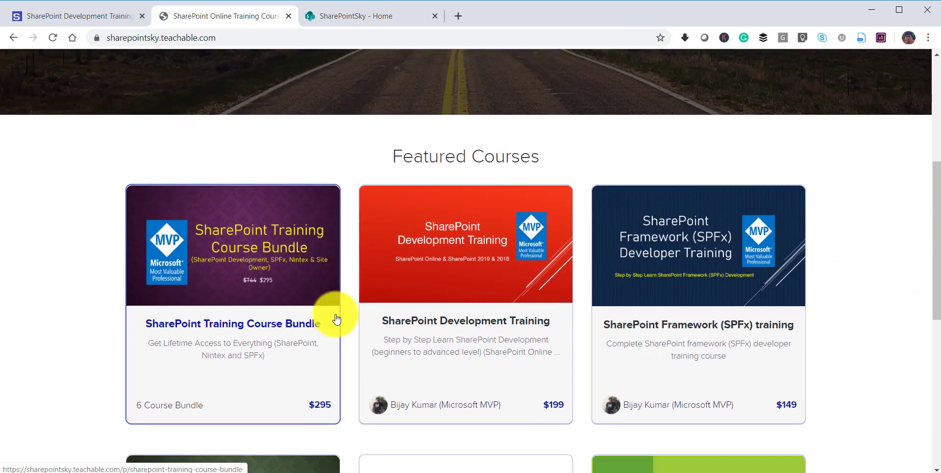
scroll(336, 318, "down", 4)
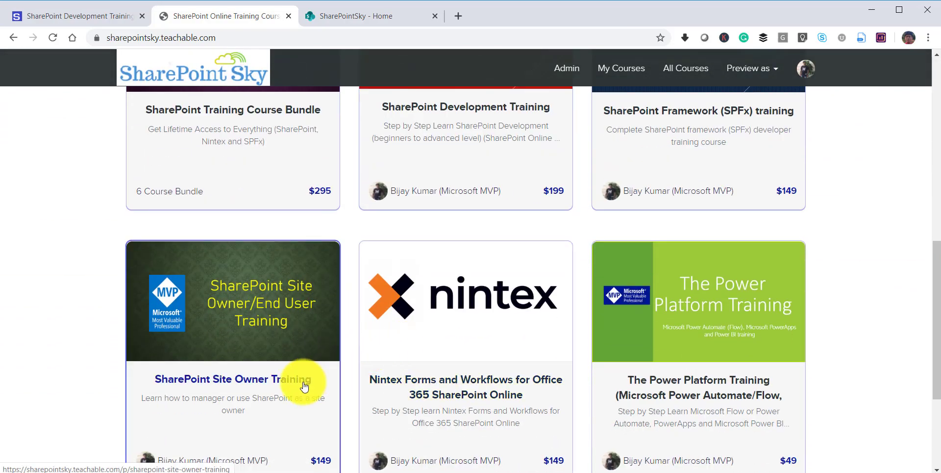
scroll(405, 316, "up", 3)
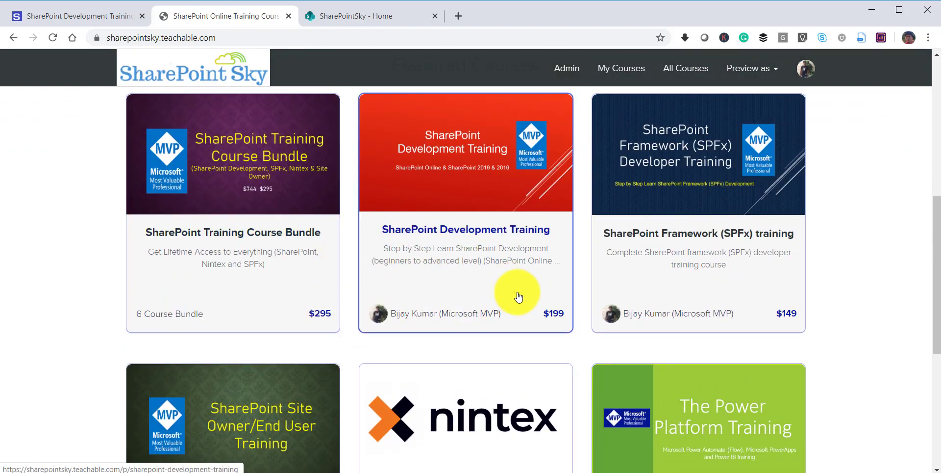
scroll(525, 354, "up", 4)
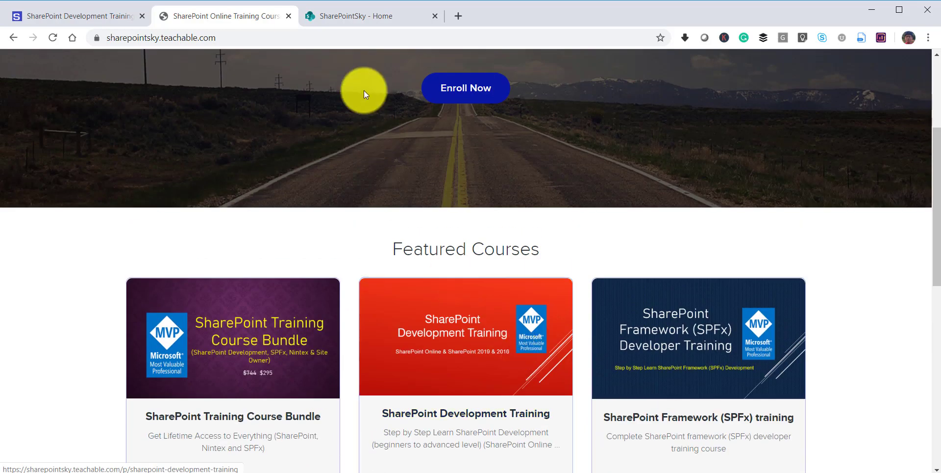
left_click(362, 24)
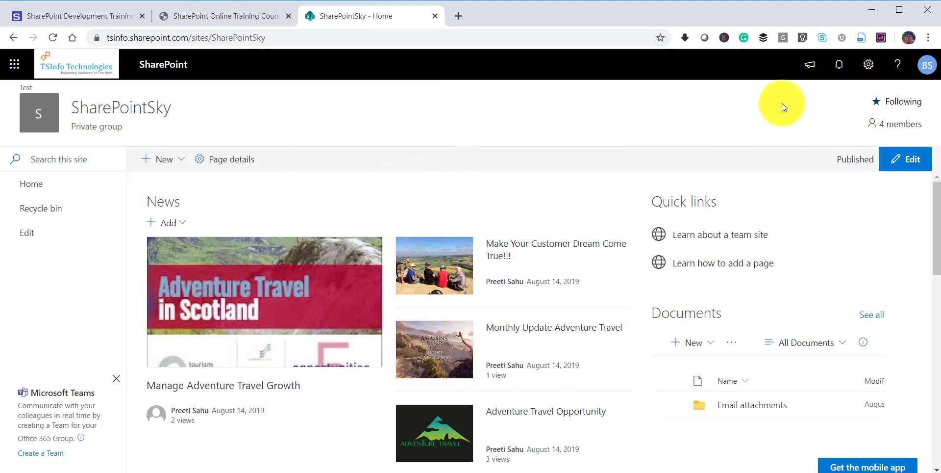
Go through Site contents to the Company Documents library and bring up the Finance folder's actions
left_click(869, 65)
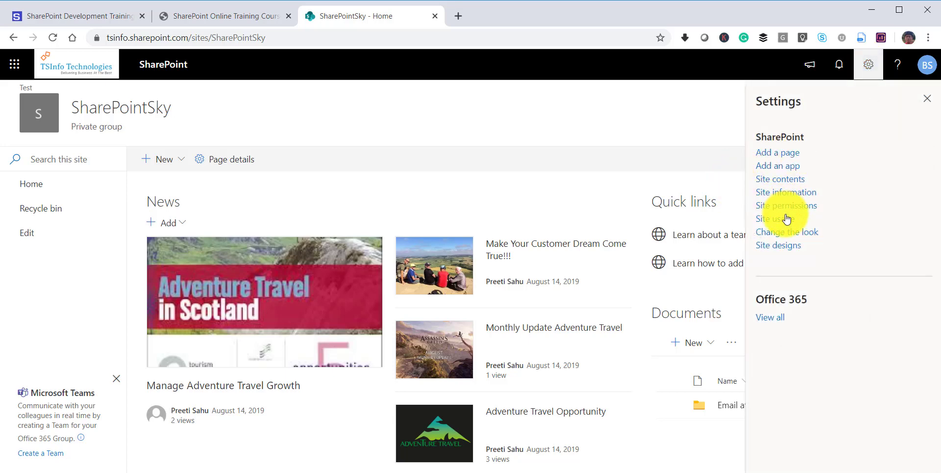
left_click(782, 179)
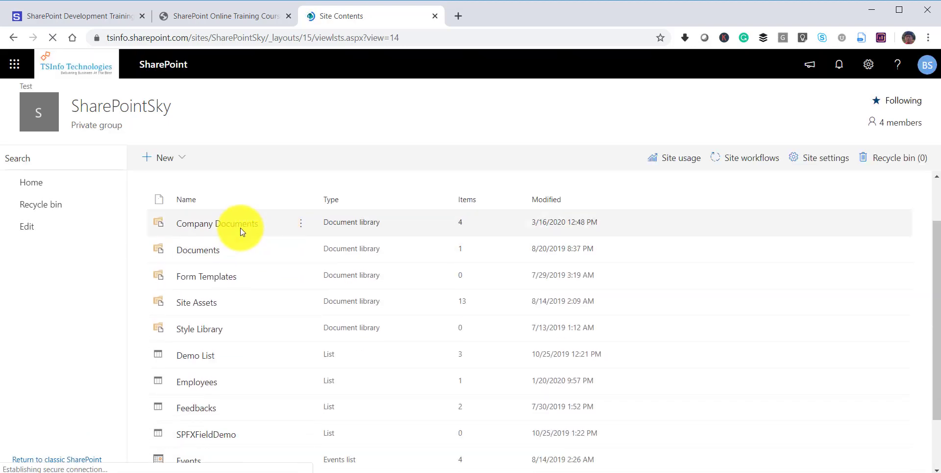
left_click(240, 227)
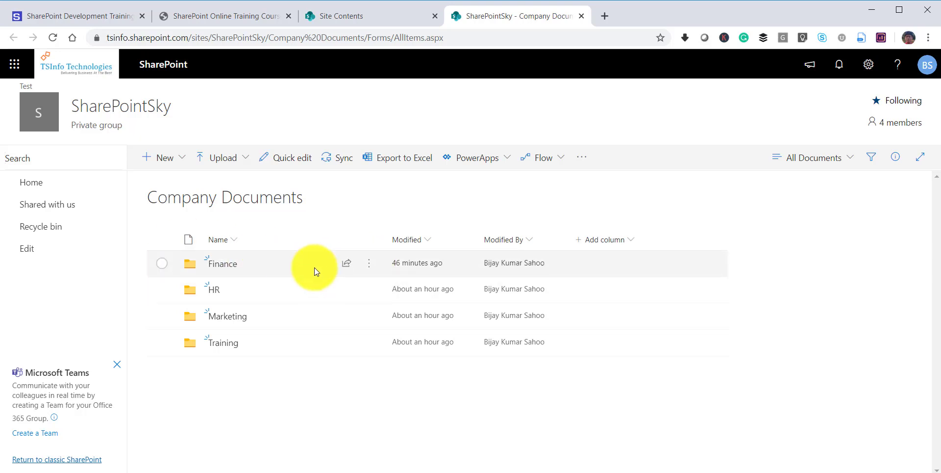
left_click(373, 267)
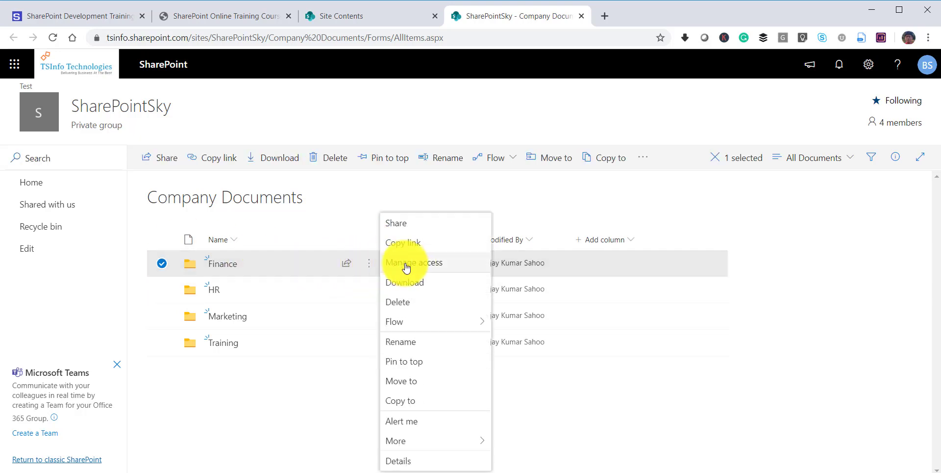
Open Manage access for Finance and stop sharing it with SharePointSky Members
left_click(434, 267)
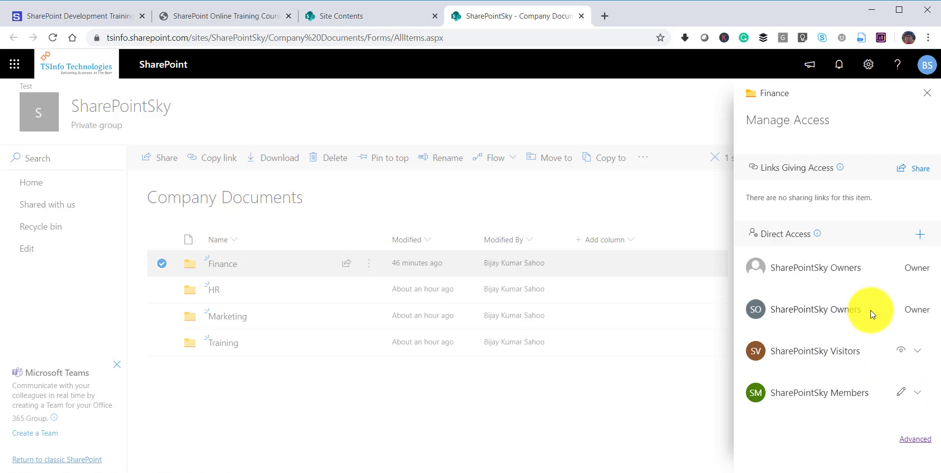
left_click(918, 392)
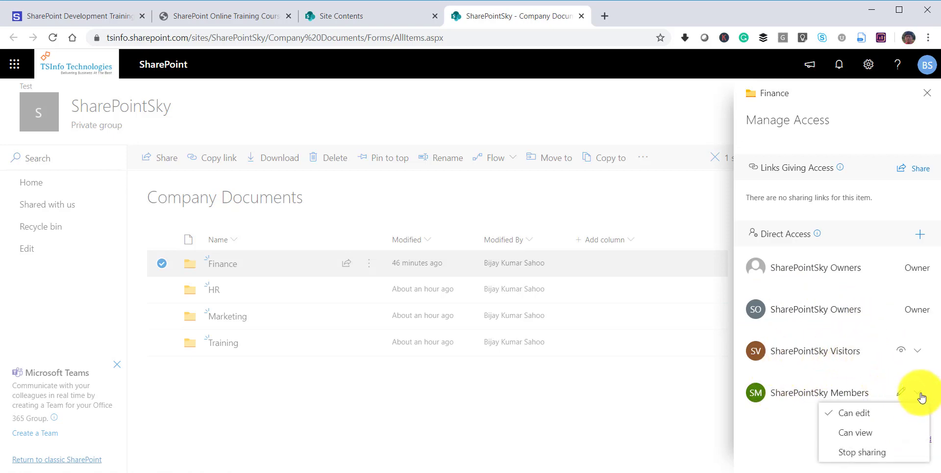
left_click(864, 452)
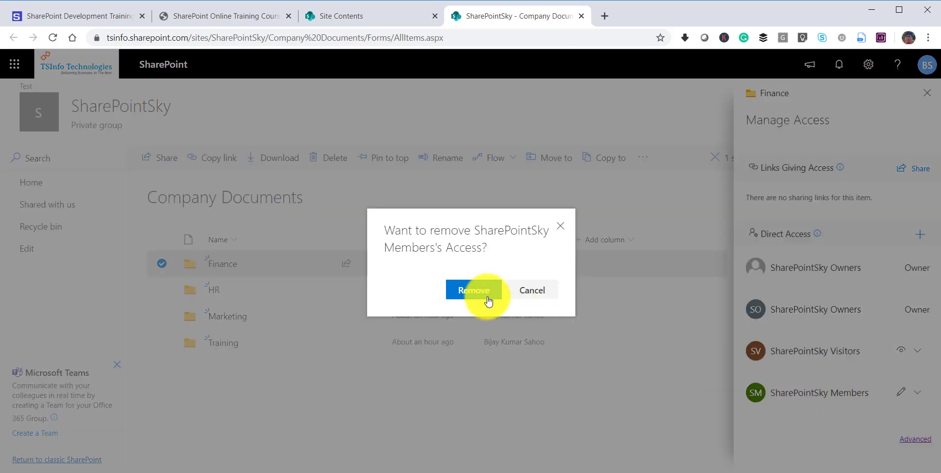
left_click(473, 292)
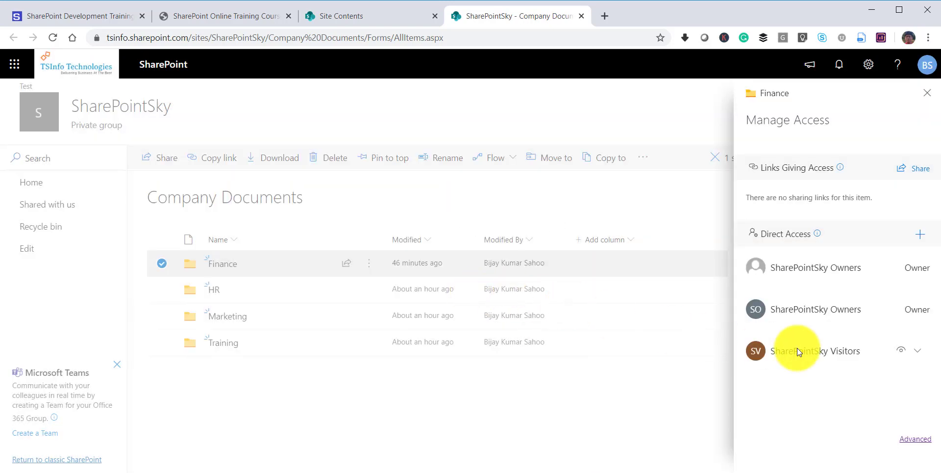
Stop sharing Finance with SharePointSky Visitors and close the access details panel
left_click(919, 353)
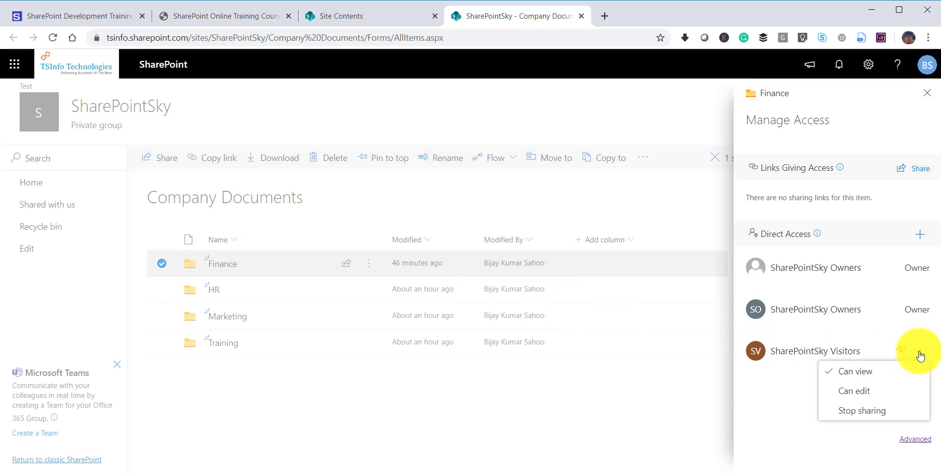
left_click(867, 410)
left_click(481, 292)
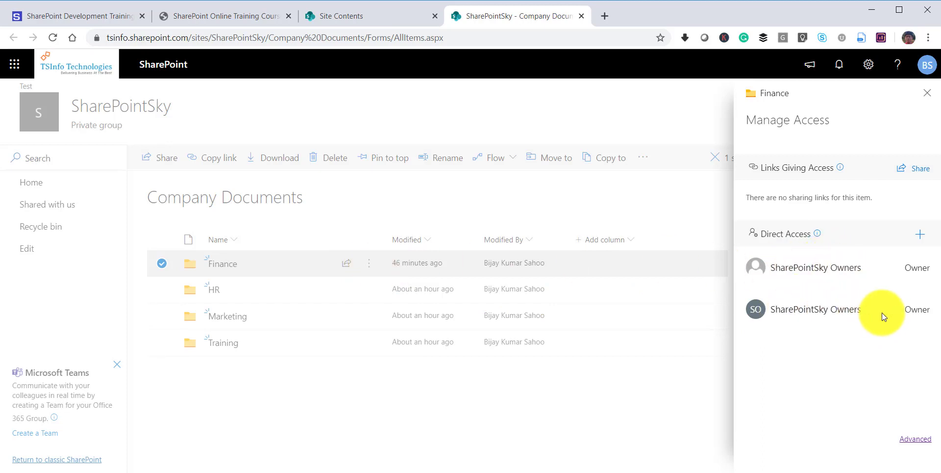
left_click(926, 93)
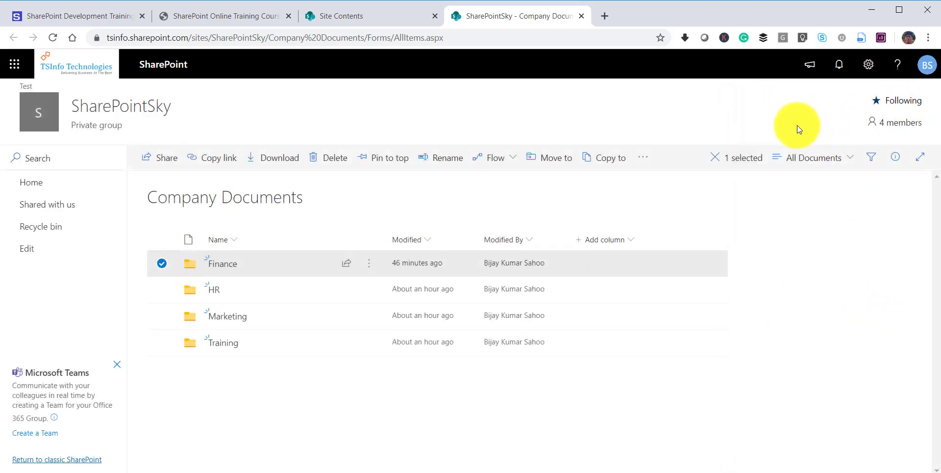
Return to the SharePointSky home page and review the site group's members
left_click(869, 64)
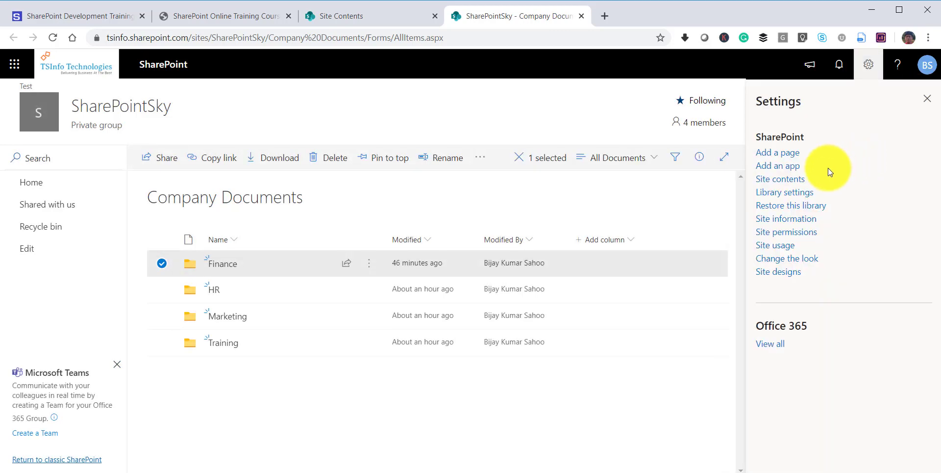
left_click(373, 15)
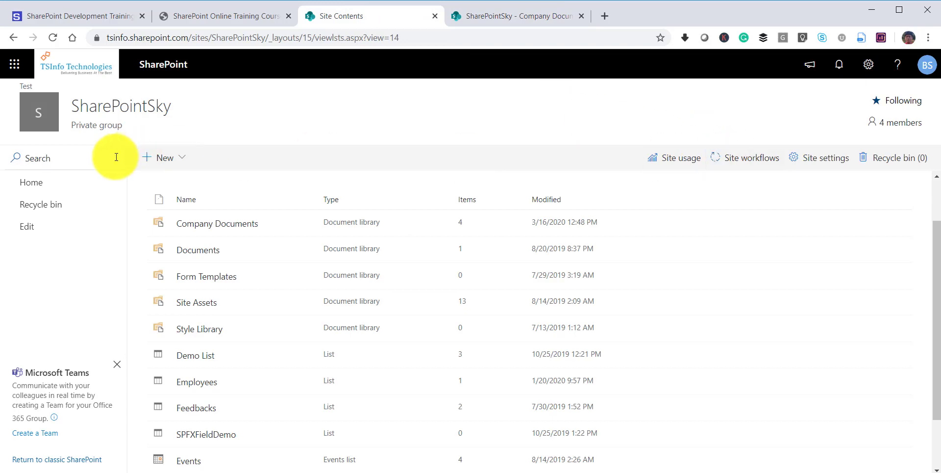
left_click(62, 191)
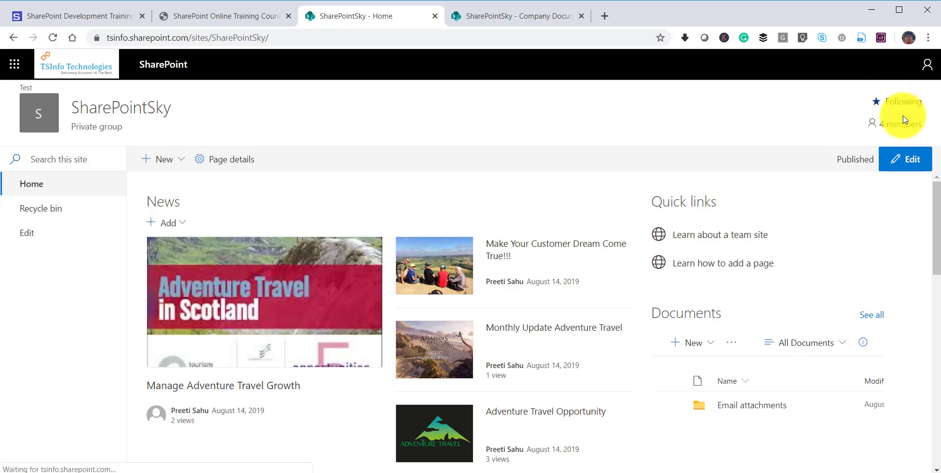
left_click(899, 129)
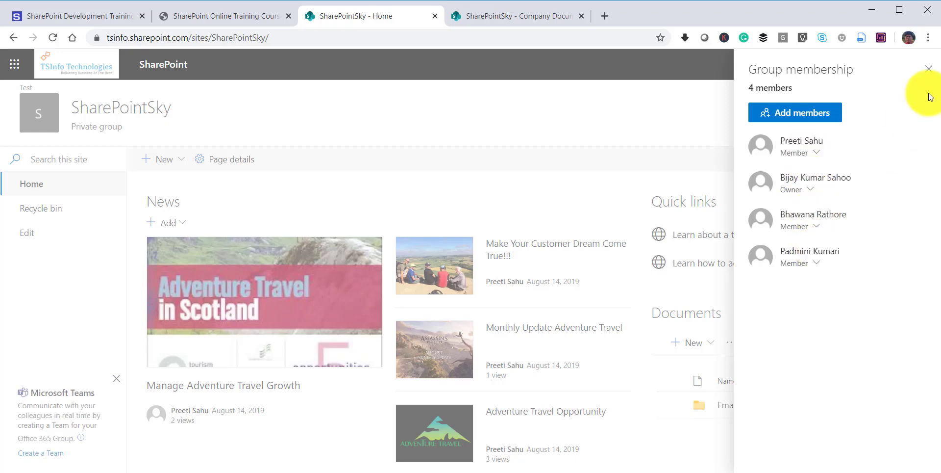
left_click(928, 69)
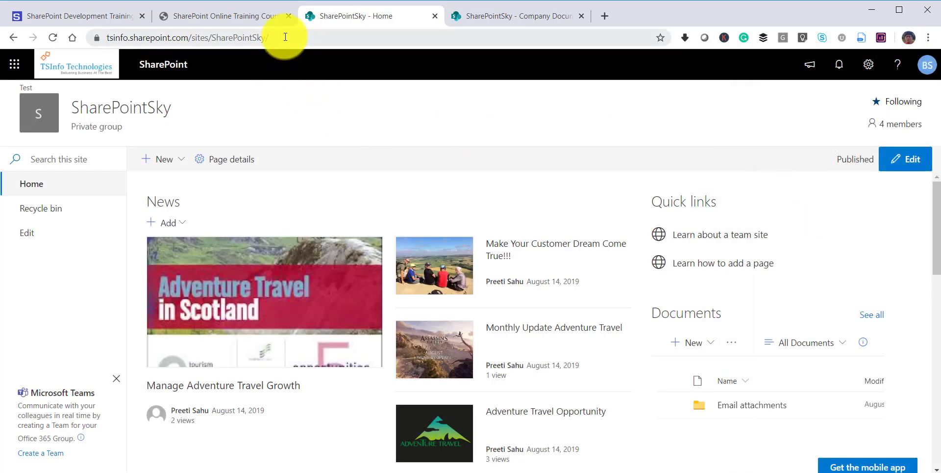
Copy the Company Documents library address and load it in a new private browser window
left_click(485, 18)
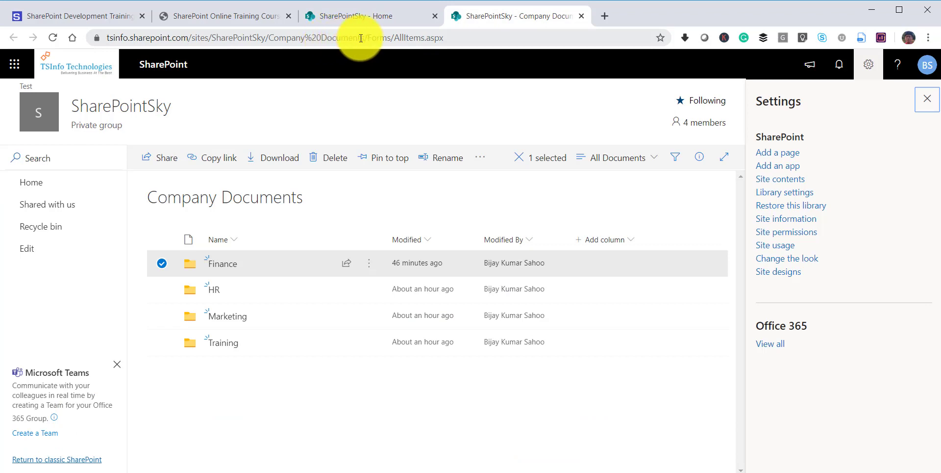
left_click(412, 40)
key("ctrl+c")
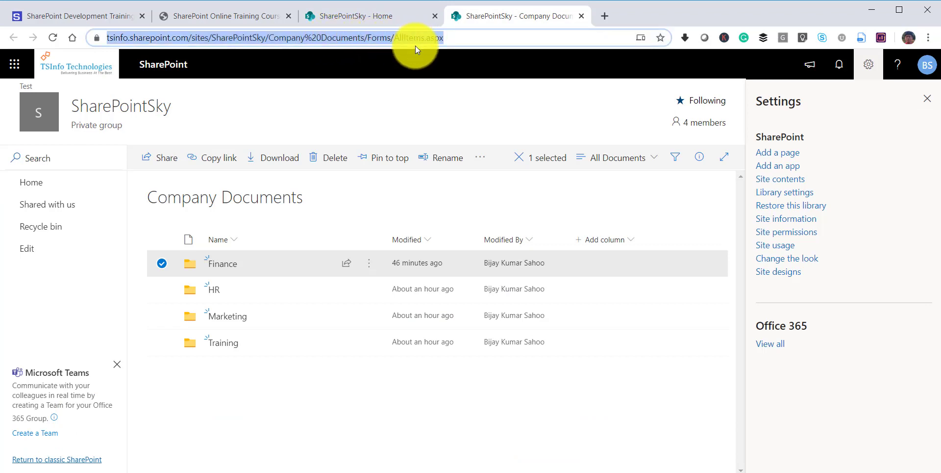
left_click(389, 470)
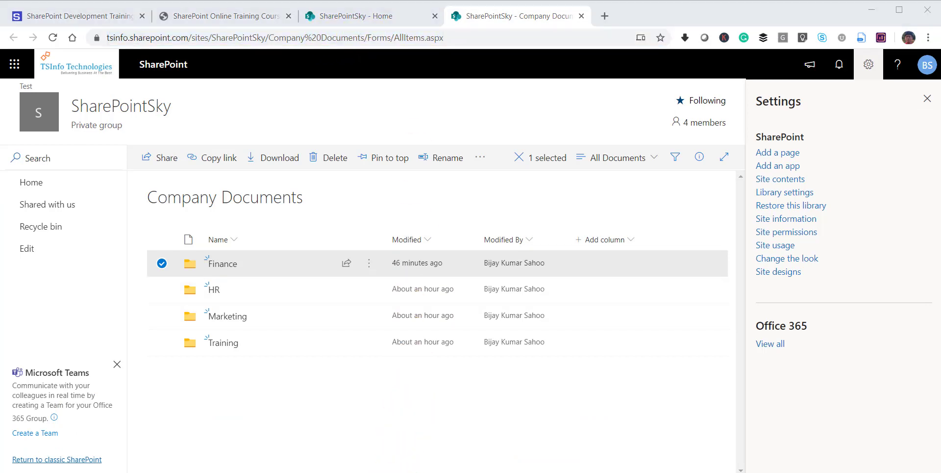
right_click(378, 472)
left_click(387, 411)
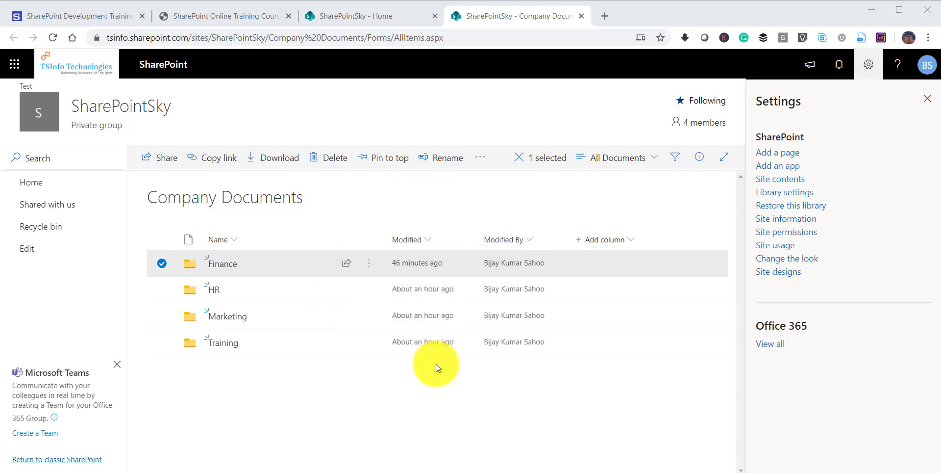
key("ctrl+v")
key("Return")
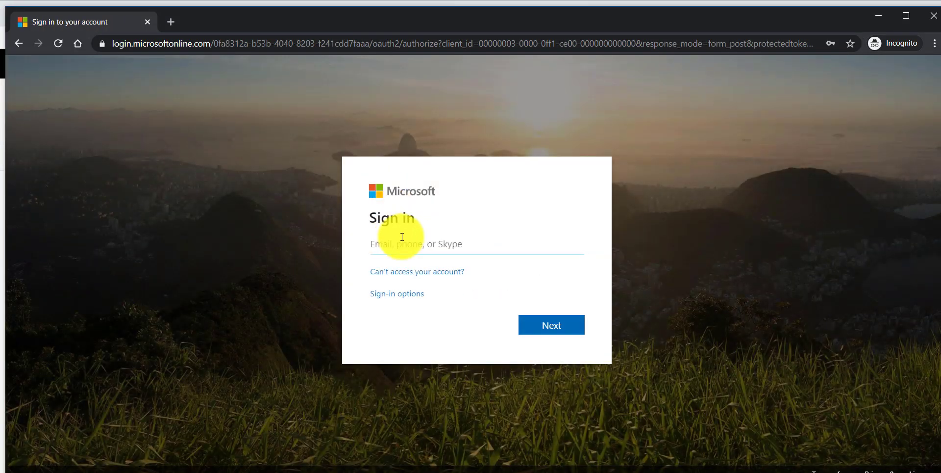
Enter the second user's account name on the Microsoft sign-in page
left_click(417, 244)
left_click(423, 269)
left_click(400, 244)
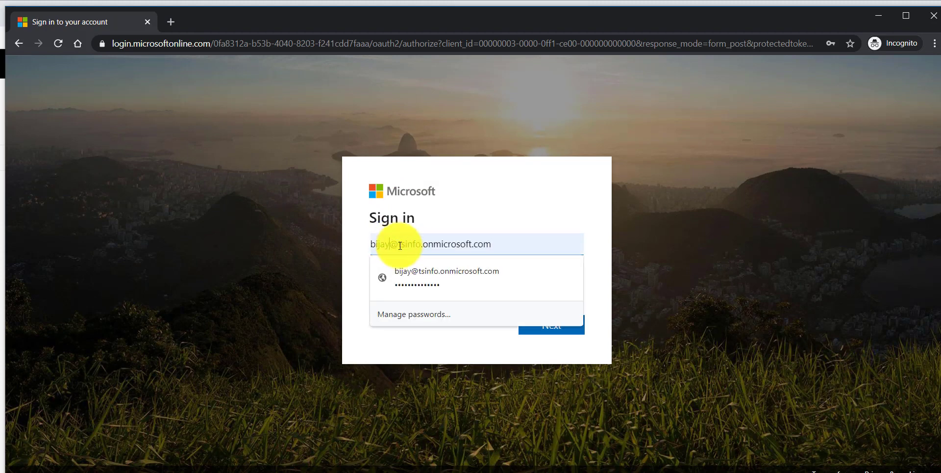
key("BackSpace")
key("BackSpace")
key("BackSpace")
key("BackSpace")
type("hawana")
key("Tab")
key("Tab")
key("Tab")
key("Return")
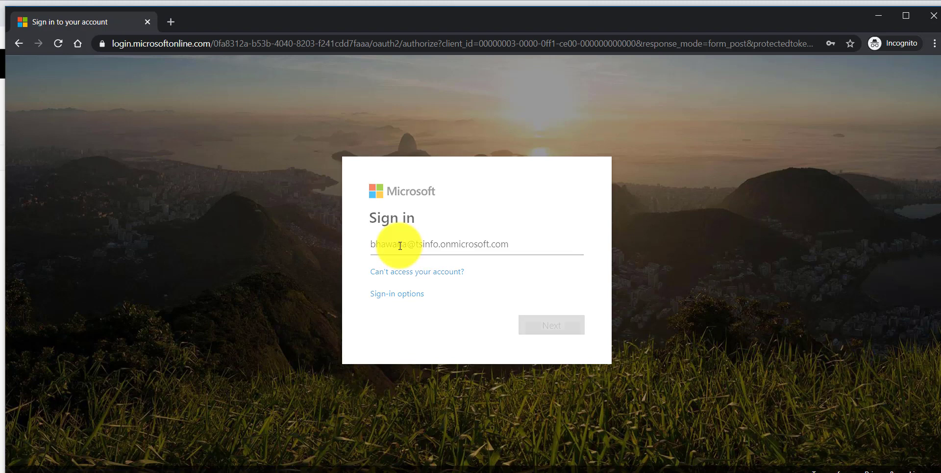
Enter the account password, choose to stay signed in, and return to the admin's window
type("********")
key("Return")
left_click(539, 340)
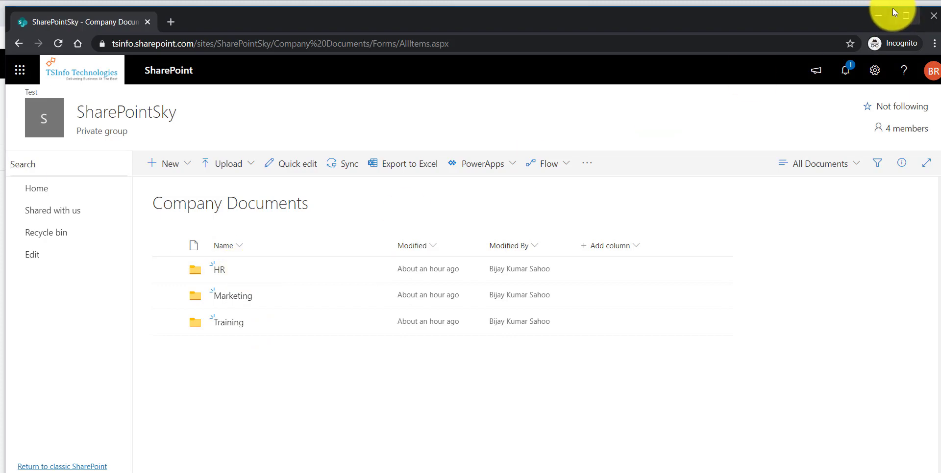
left_click(878, 15)
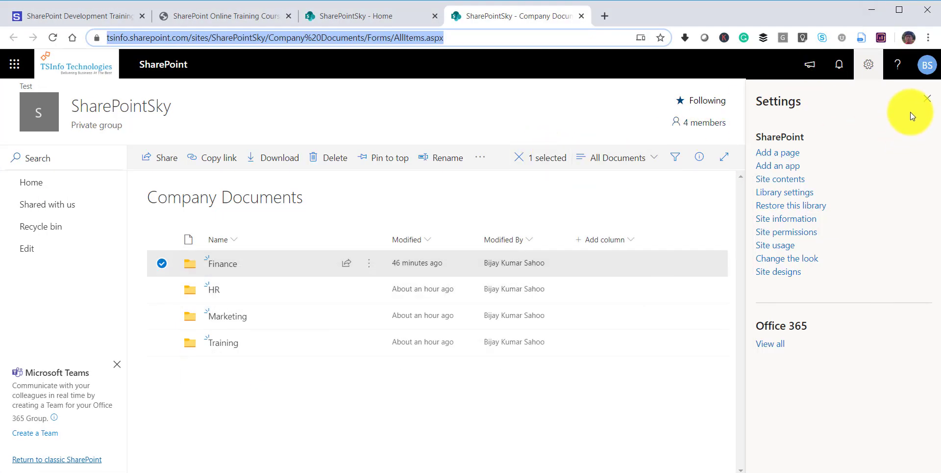
Grant the second user direct access to the Finance folder without notifying them
left_click(930, 102)
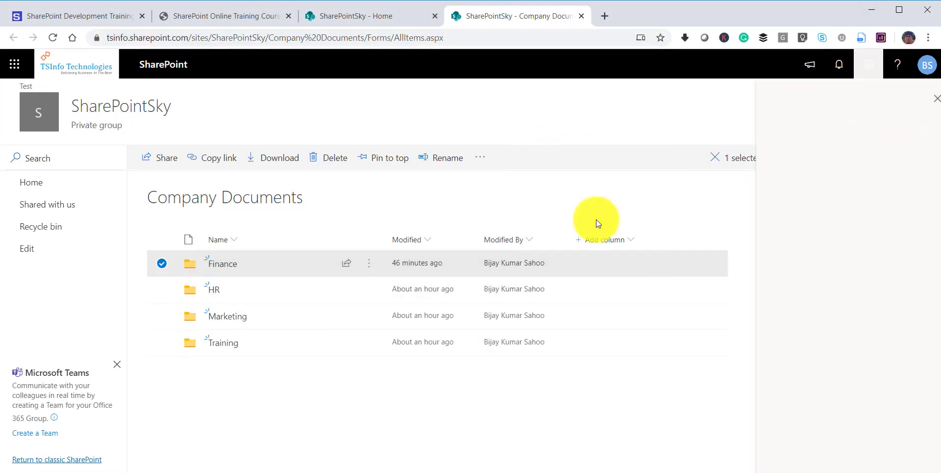
left_click(369, 265)
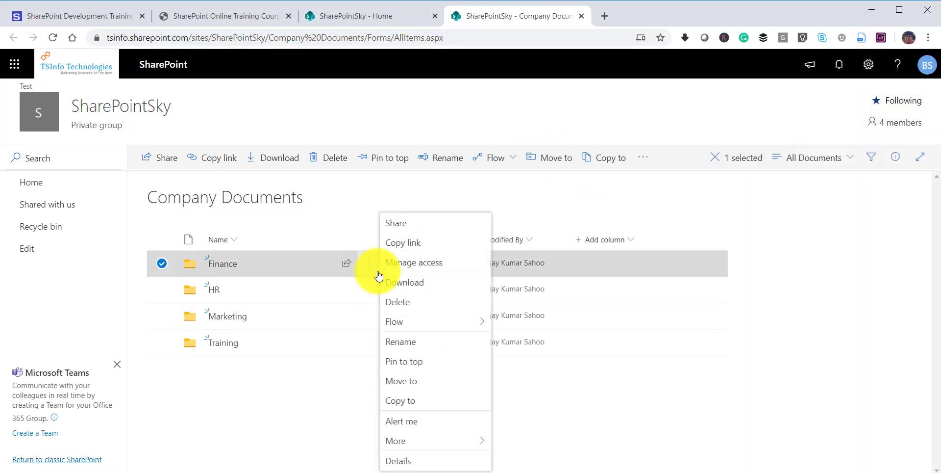
left_click(405, 267)
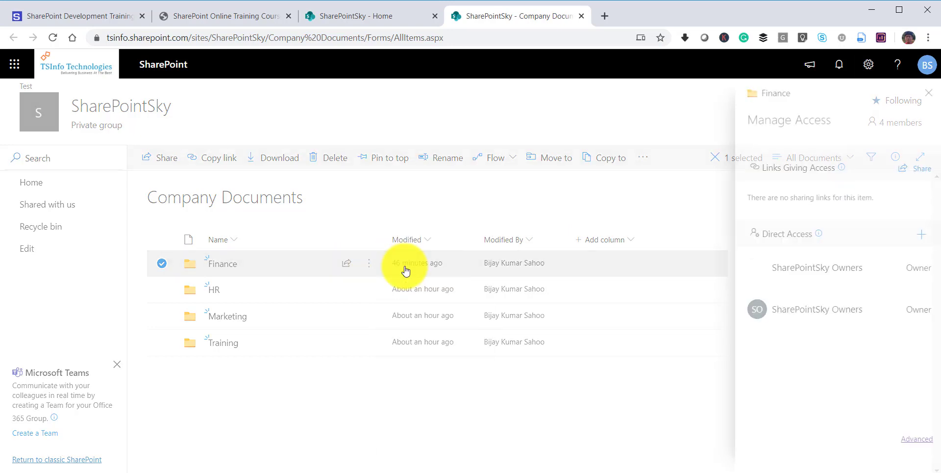
left_click(922, 237)
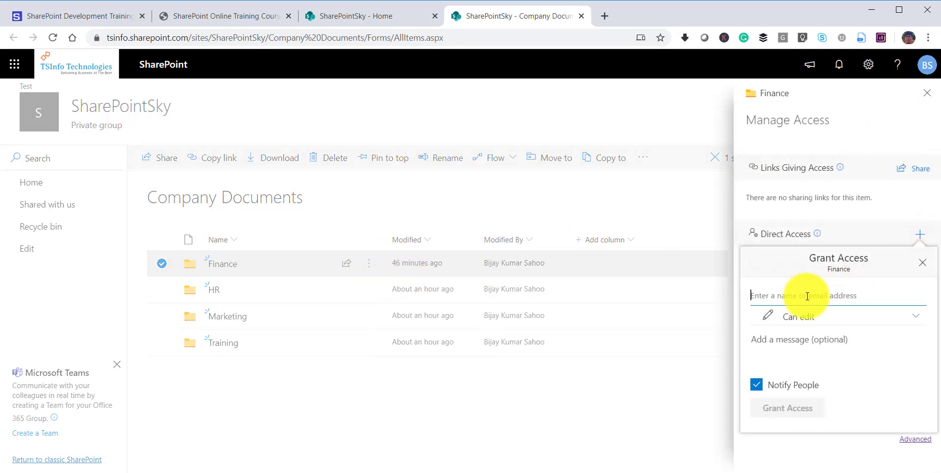
type("bh")
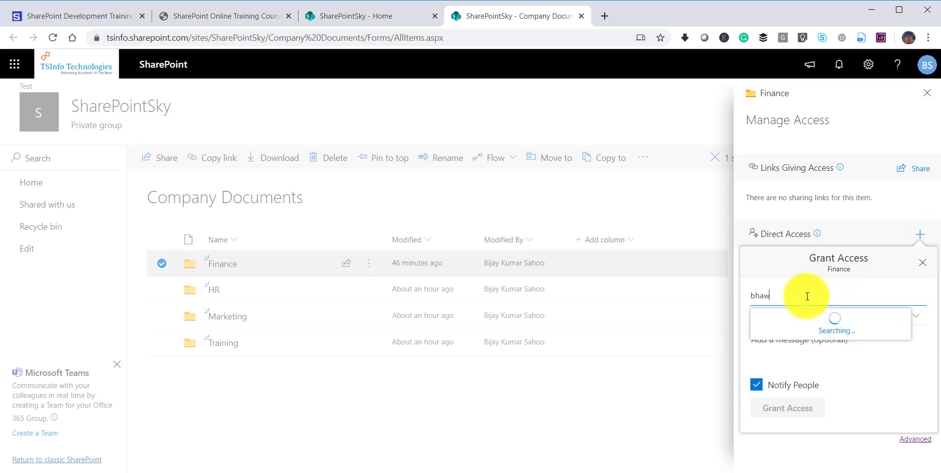
type("aw")
left_click(830, 321)
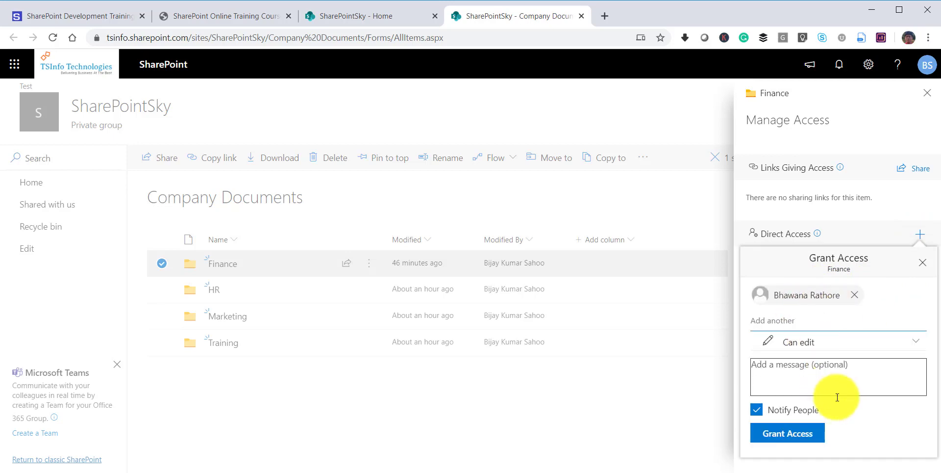
left_click(771, 411)
left_click(793, 392)
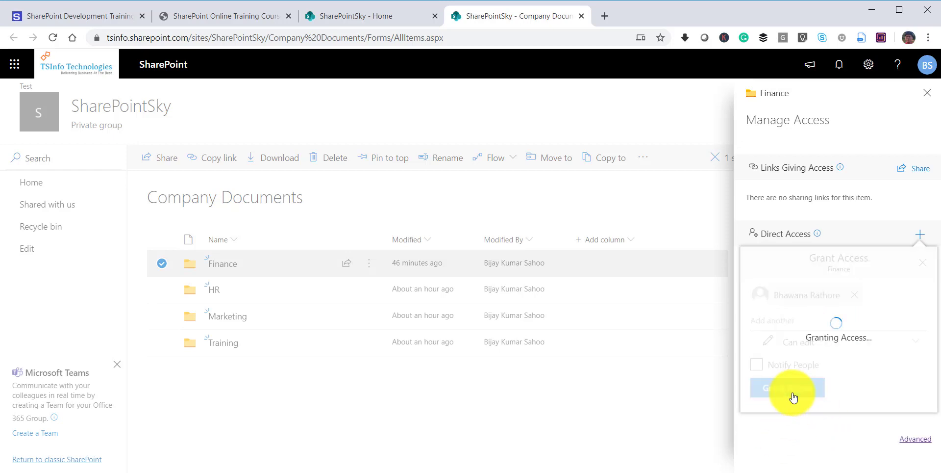
left_click(923, 263)
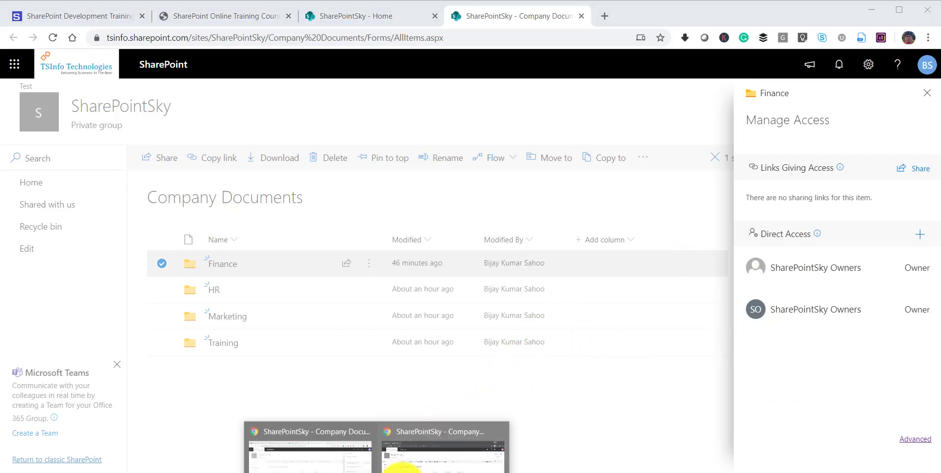
Reload Company Documents in the private window to confirm Finance now appears
left_click(399, 459)
left_click(378, 47)
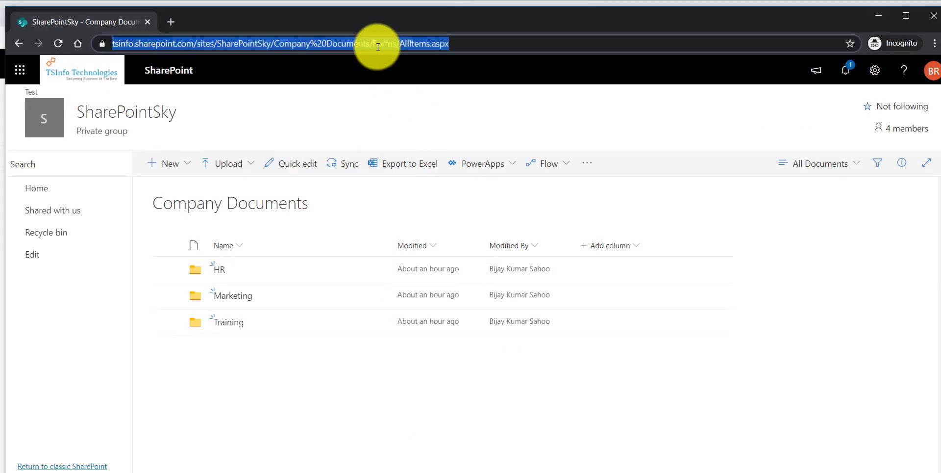
key("Return")
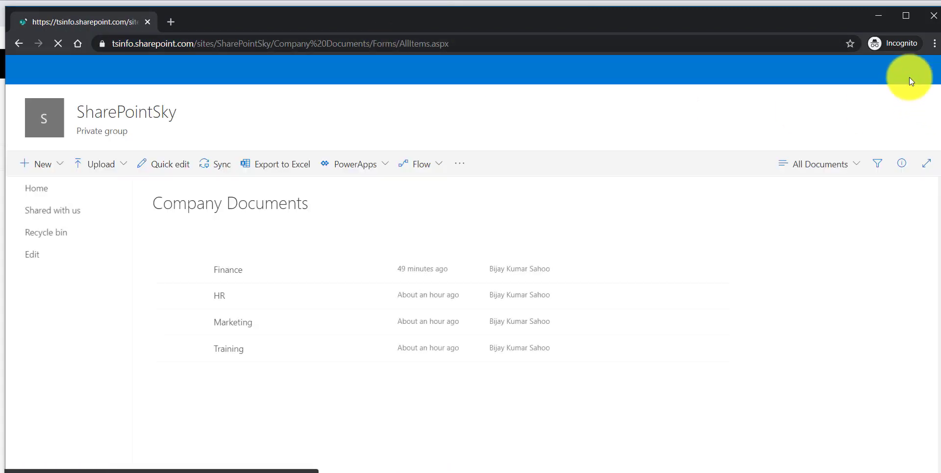
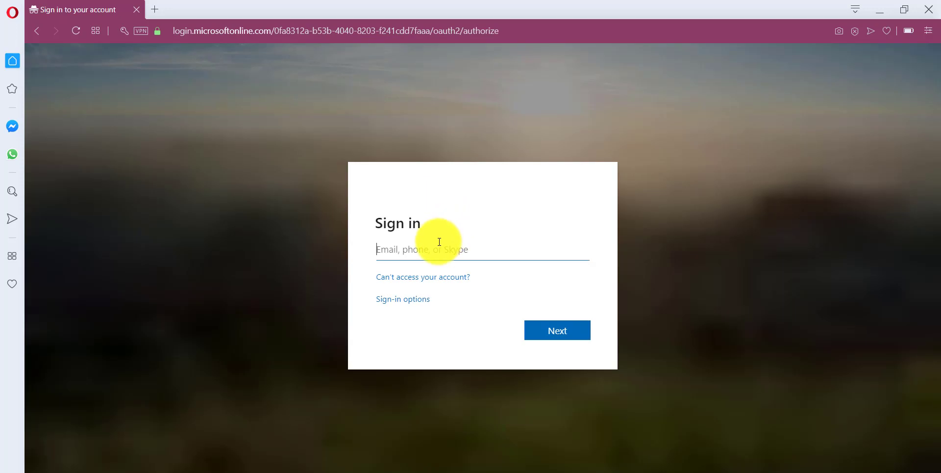
Pick a saved account and correct its e-mail to the other user's address
left_click(438, 250)
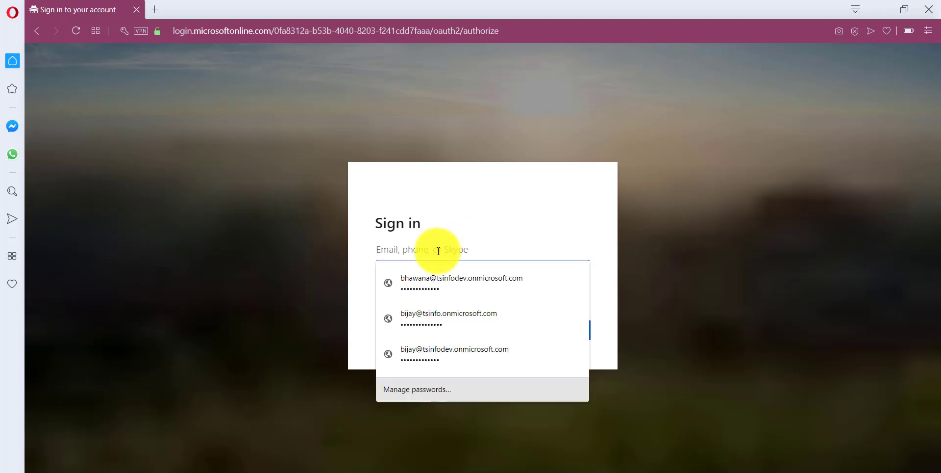
left_click(439, 276)
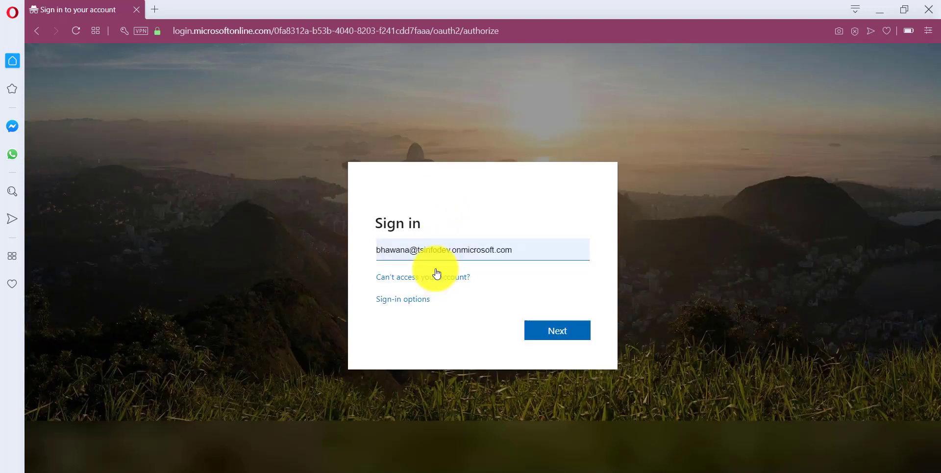
left_click(459, 250)
key("BackSpace")
key("BackSpace")
key("BackSpace")
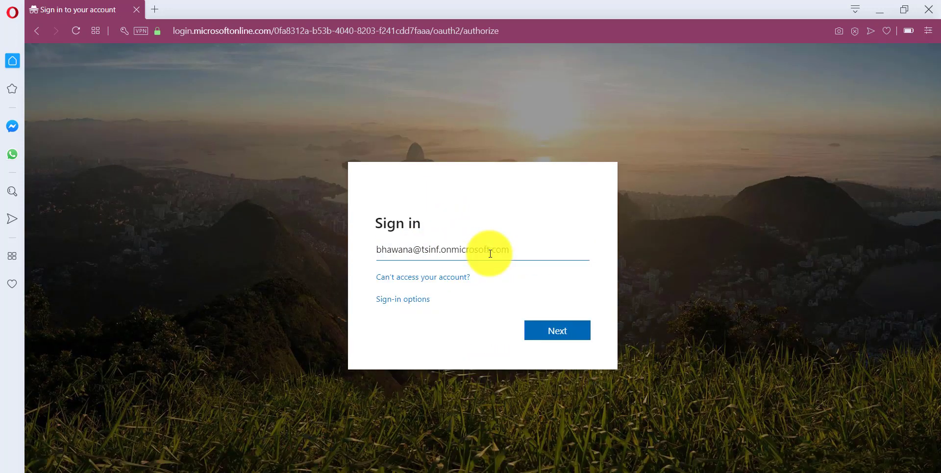
key("BackSpace")
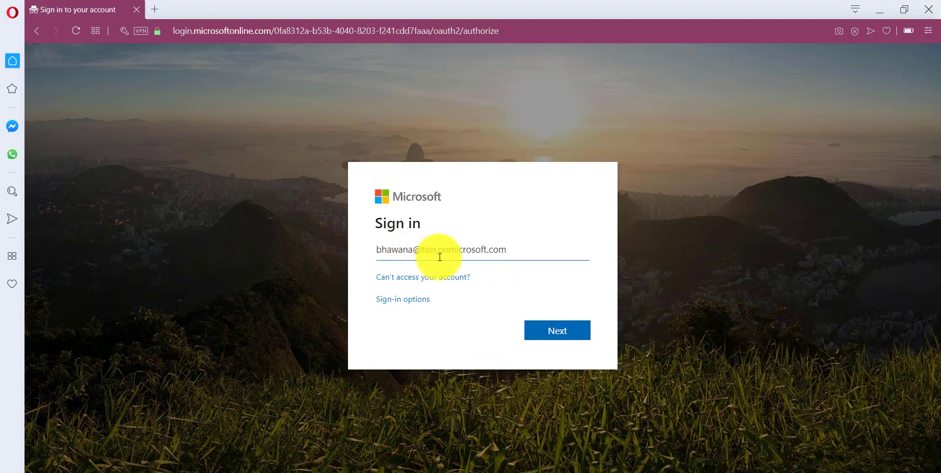
type("fo")
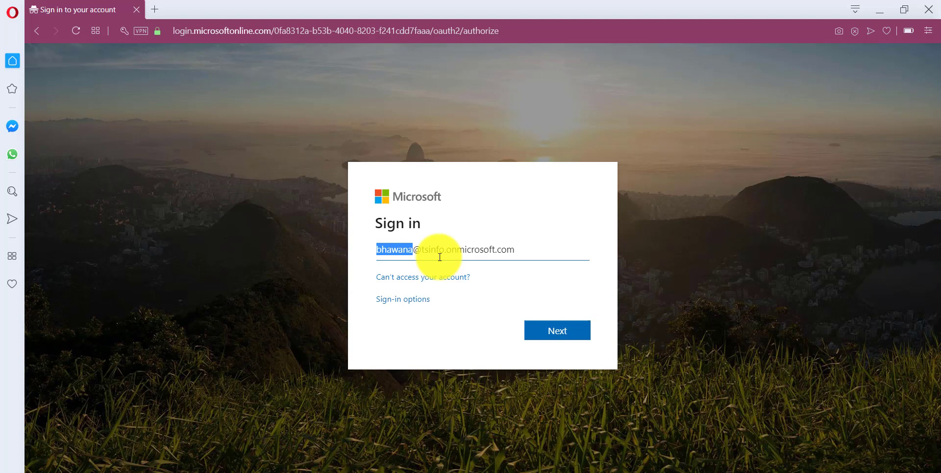
type("padmin")
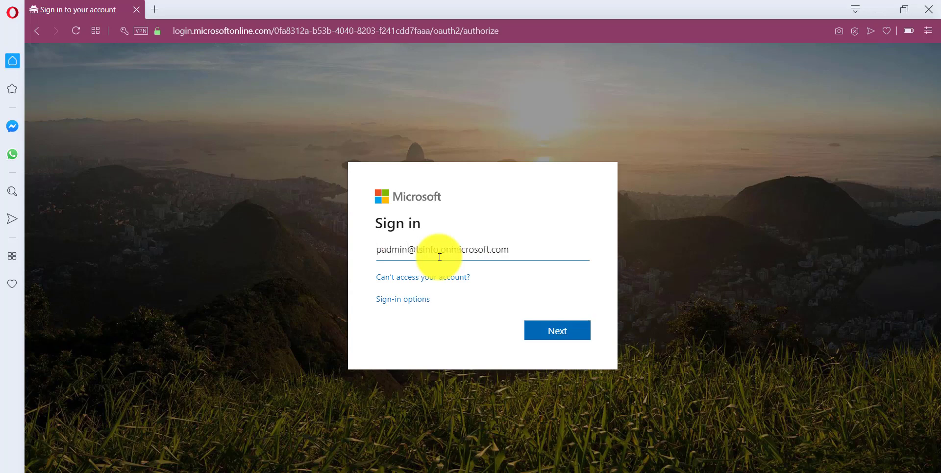
key("Return")
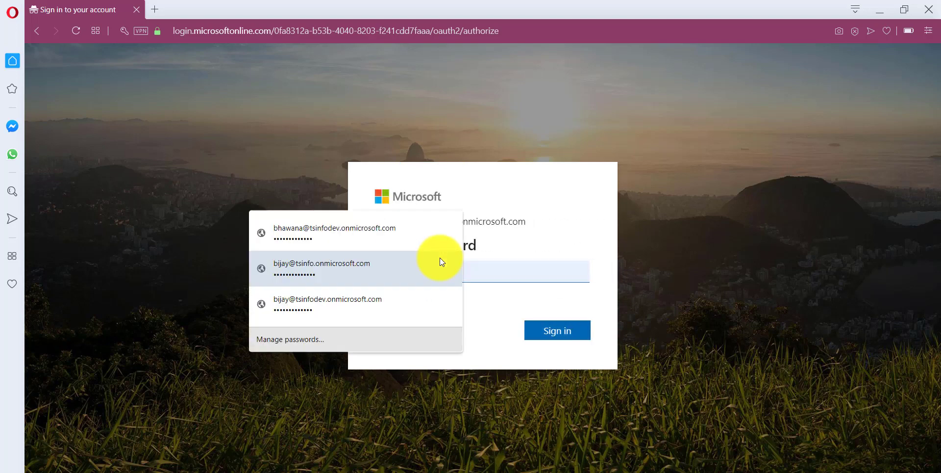
Enter that user's password, sign in, and choose to stay signed in
type("••••")
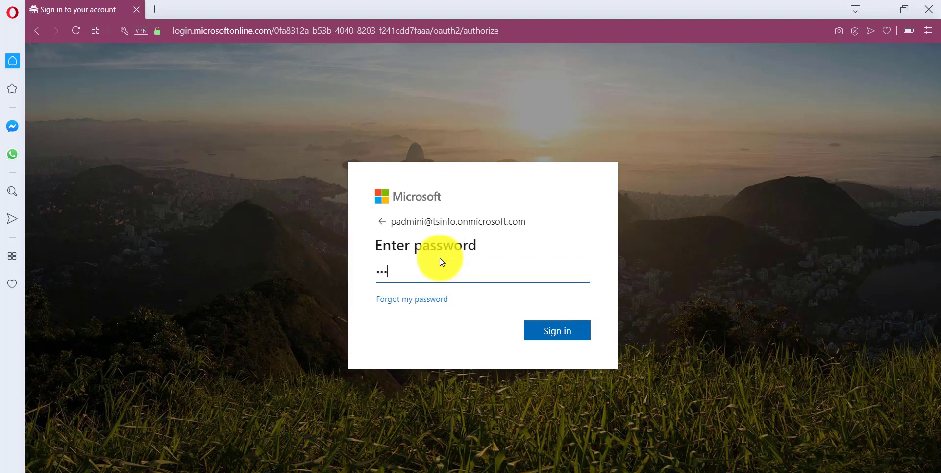
type("•••••")
key("Return")
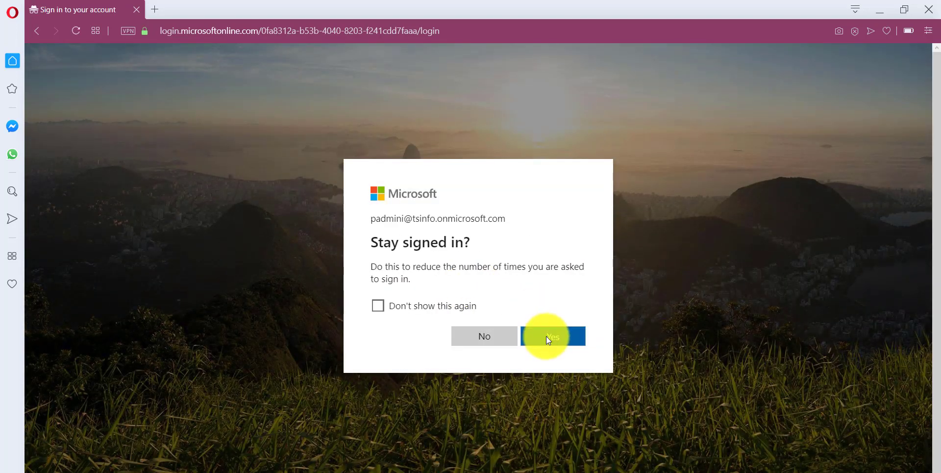
left_click(548, 337)
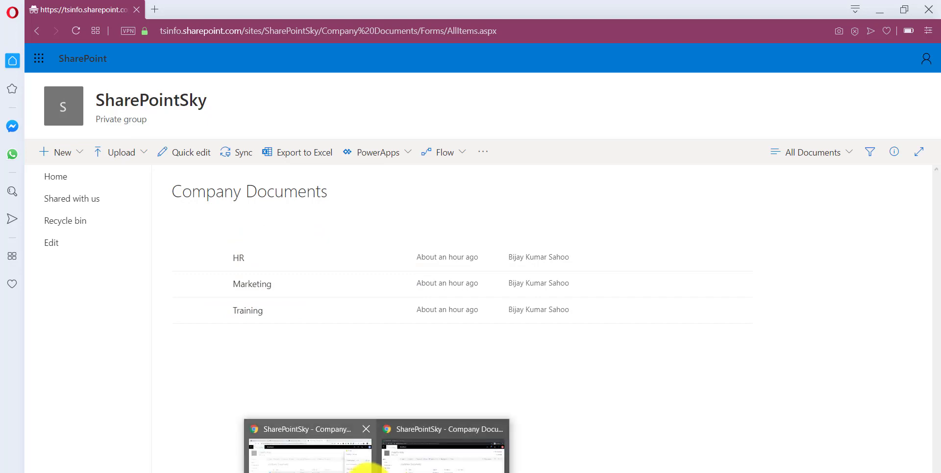
In the owner's window, close the Finance access pane and review the HR folder's access list
left_click(367, 464)
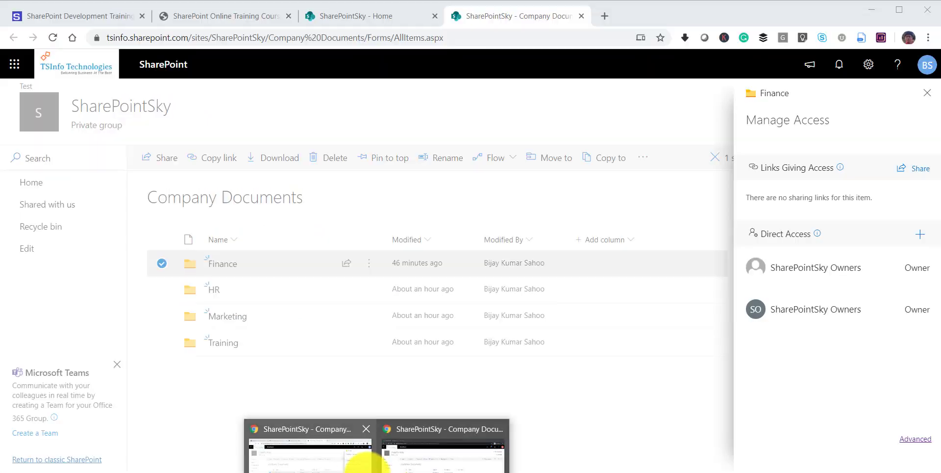
left_click(927, 93)
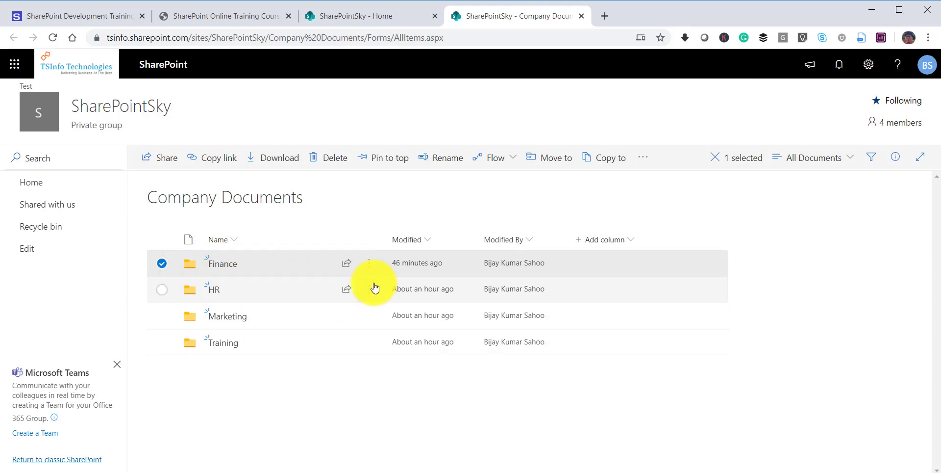
left_click(373, 287)
left_click(410, 262)
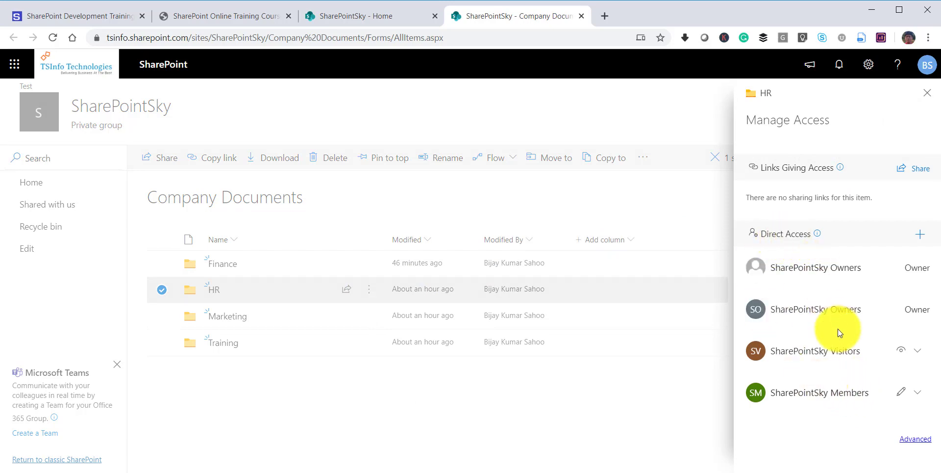
left_click(927, 93)
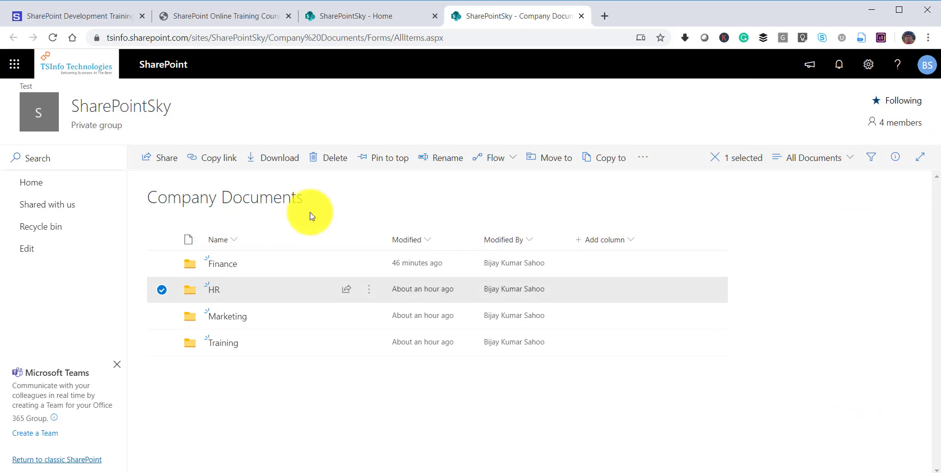
left_click(370, 289)
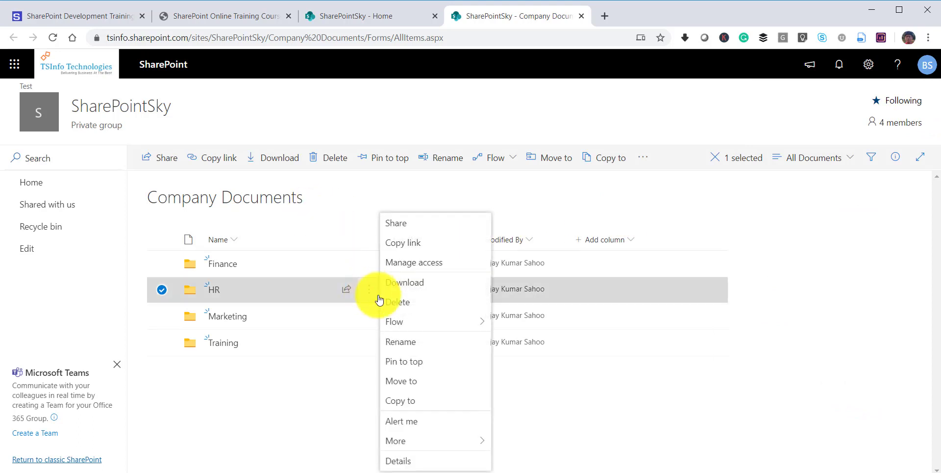
Stop sharing the HR folder with SharePointSky Visitors and SharePointSky Members
left_click(417, 263)
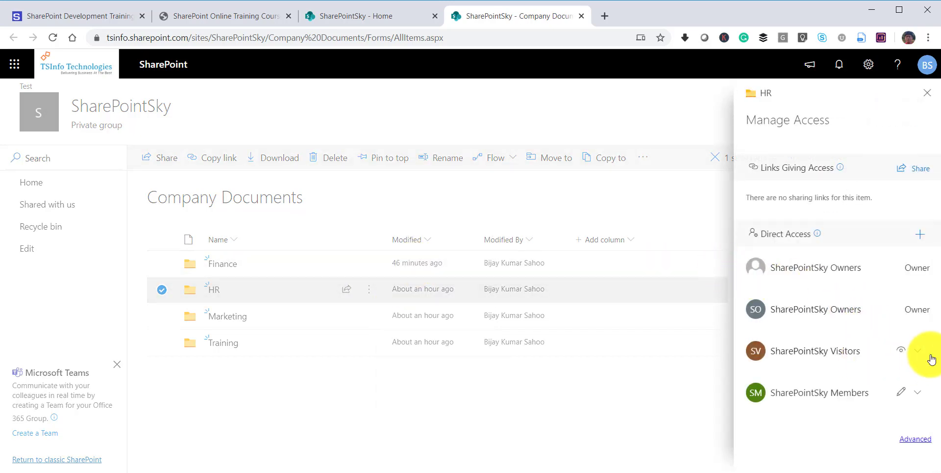
left_click(917, 350)
left_click(836, 408)
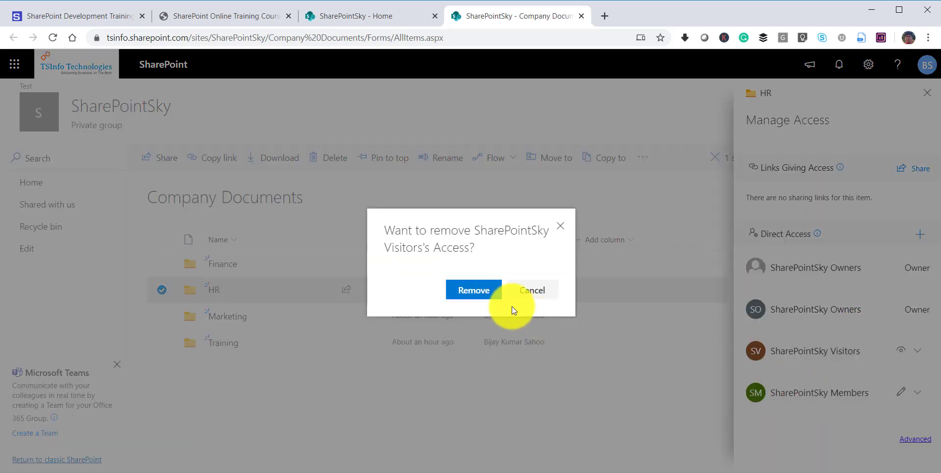
left_click(473, 288)
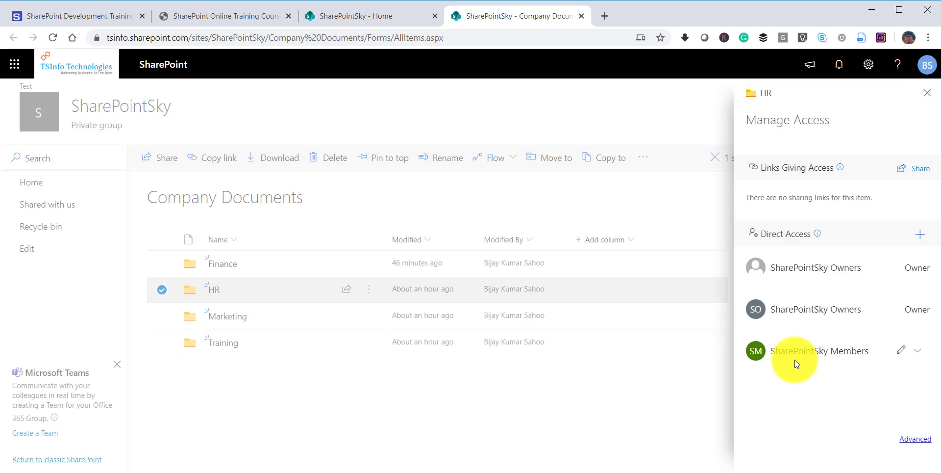
left_click(918, 350)
left_click(863, 410)
left_click(499, 289)
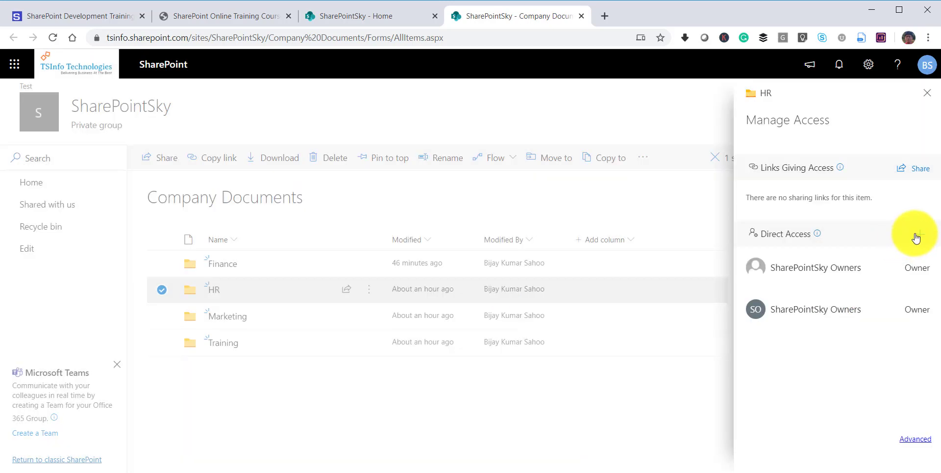
Grant one chosen user Can edit access to HR without notifying them
left_click(918, 235)
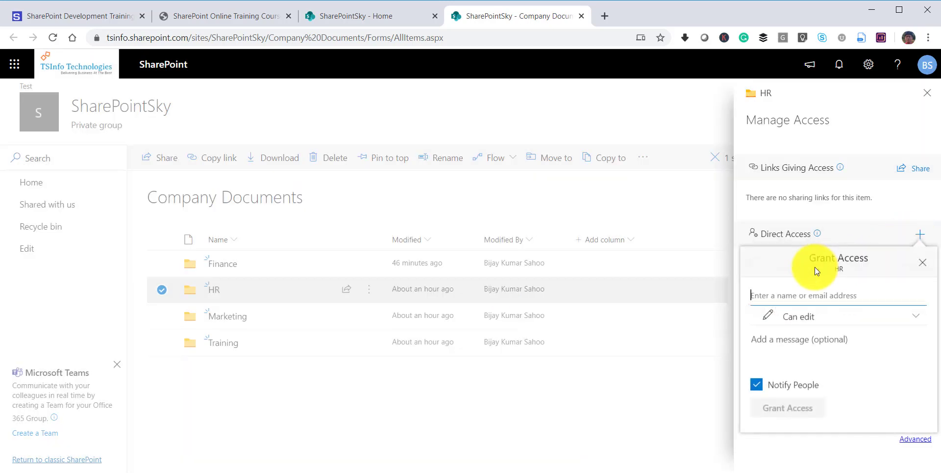
type("pad")
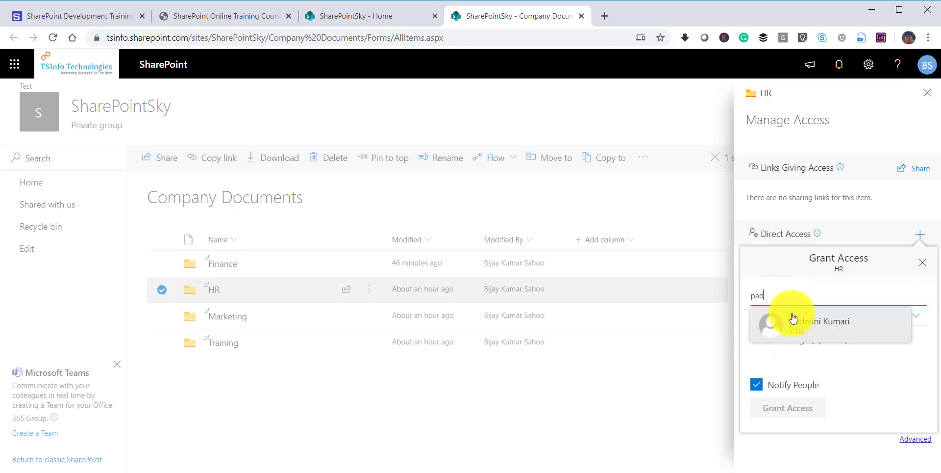
left_click(788, 316)
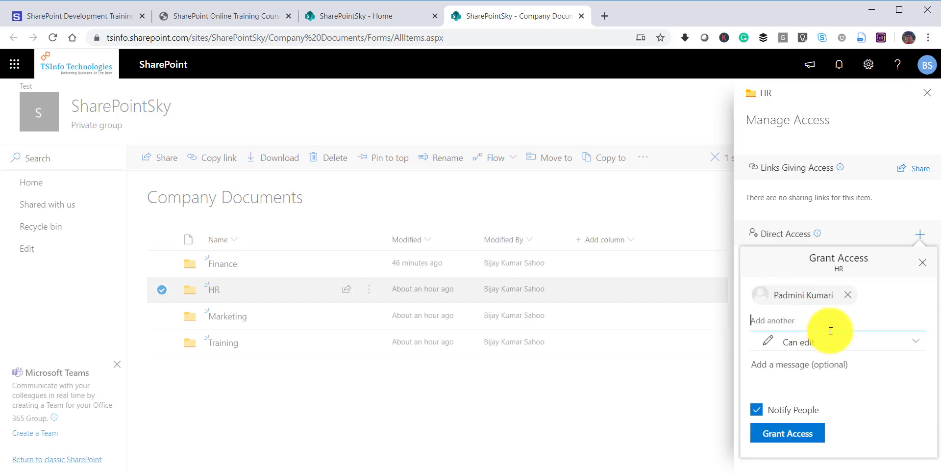
left_click(761, 411)
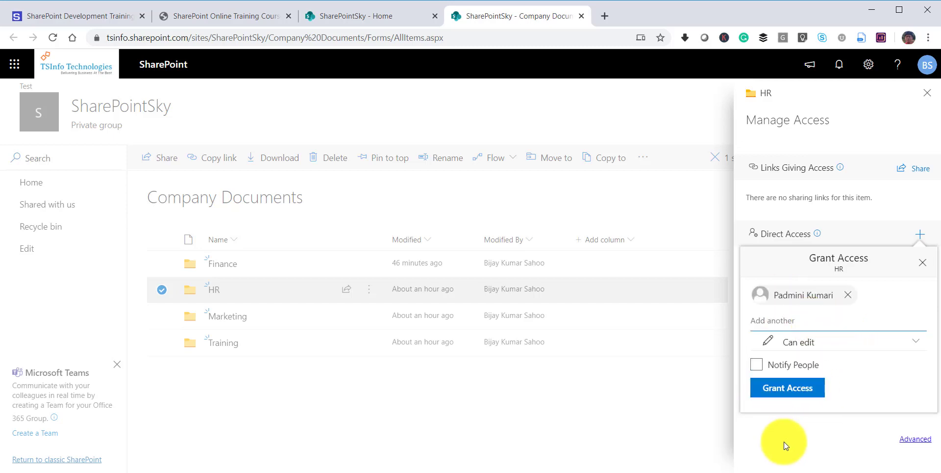
left_click(785, 395)
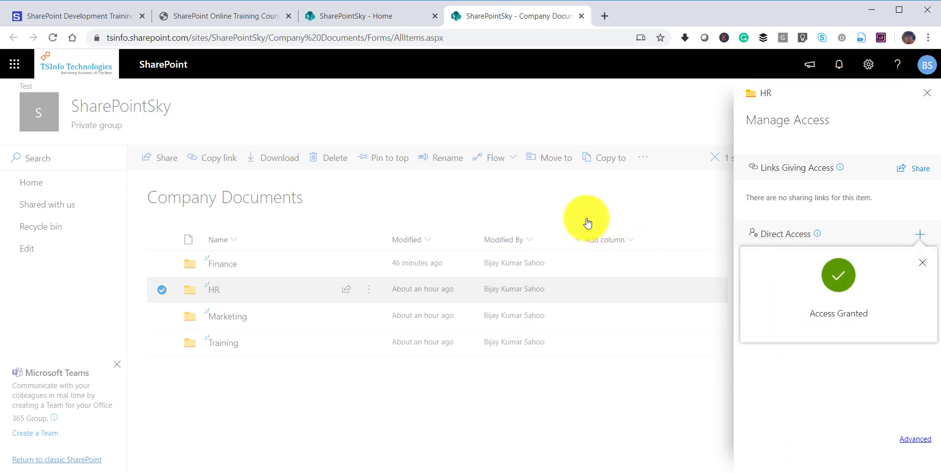
left_click(922, 262)
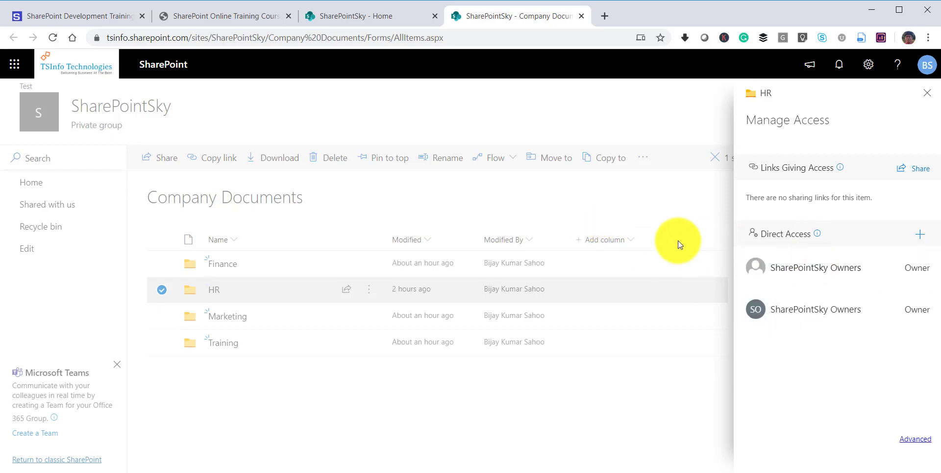
left_click(927, 93)
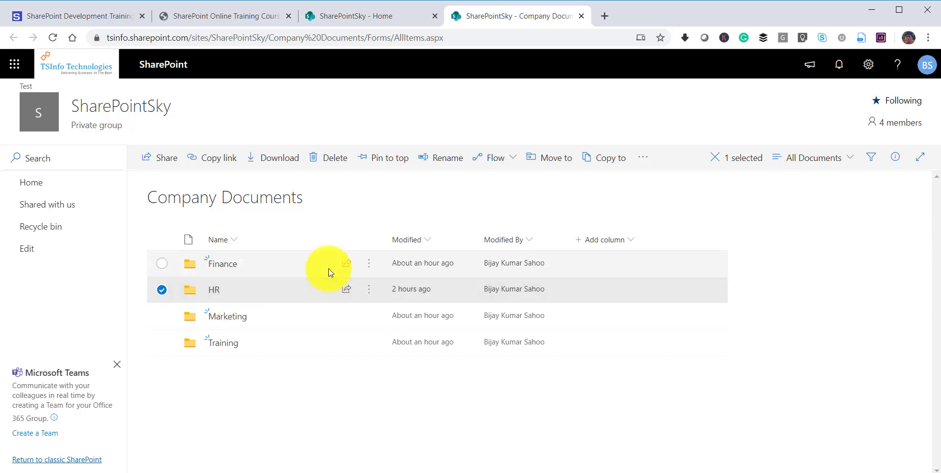
left_click(377, 472)
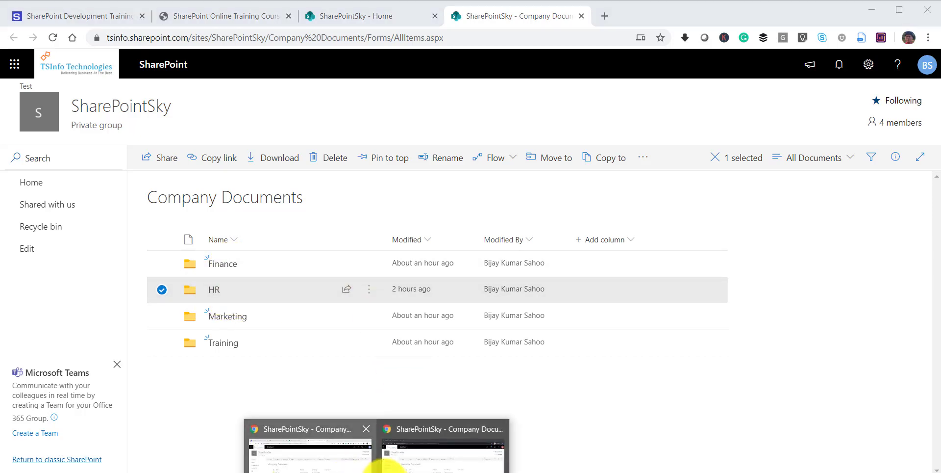
Reload Company Documents in the incognito user's window to check folder access
left_click(393, 458)
left_click(809, 45)
left_click(934, 74)
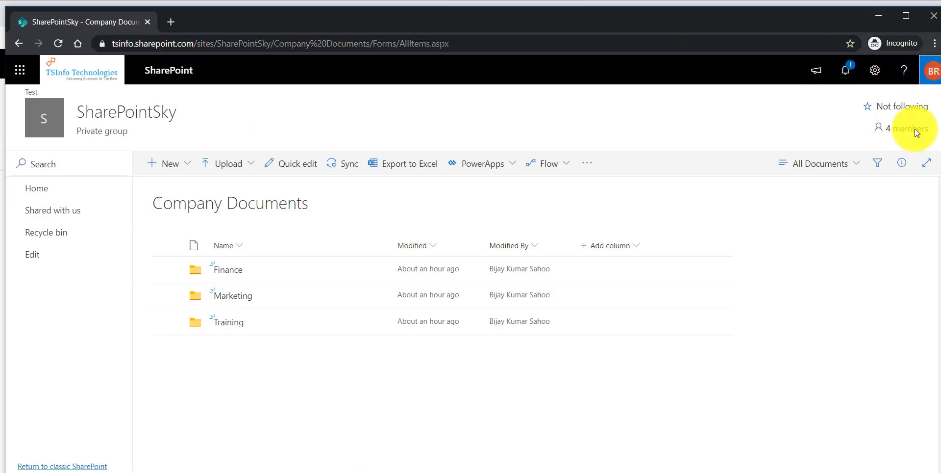
left_click(483, 43)
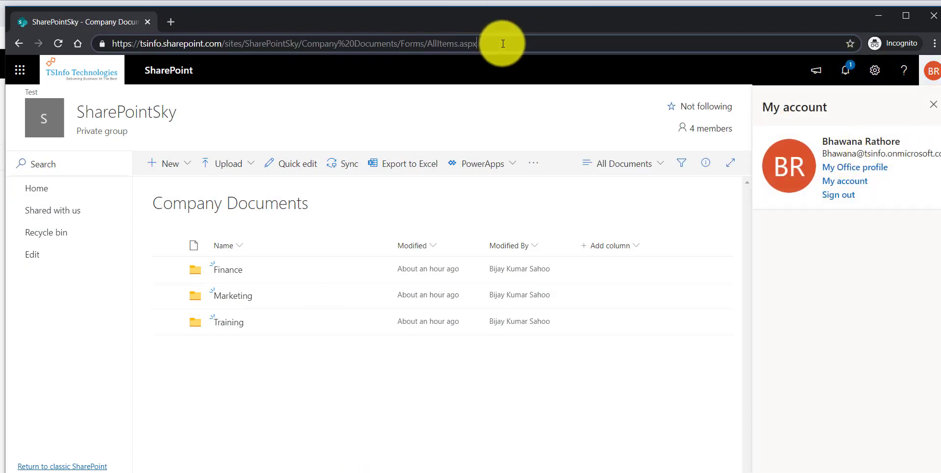
key("Return")
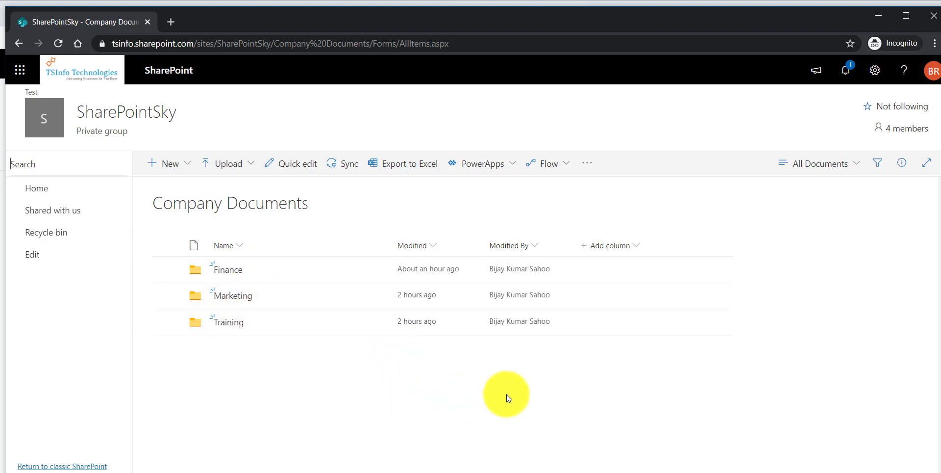
Reload the library as the HR user, then return to the owner's four-folder library
left_click(593, 443)
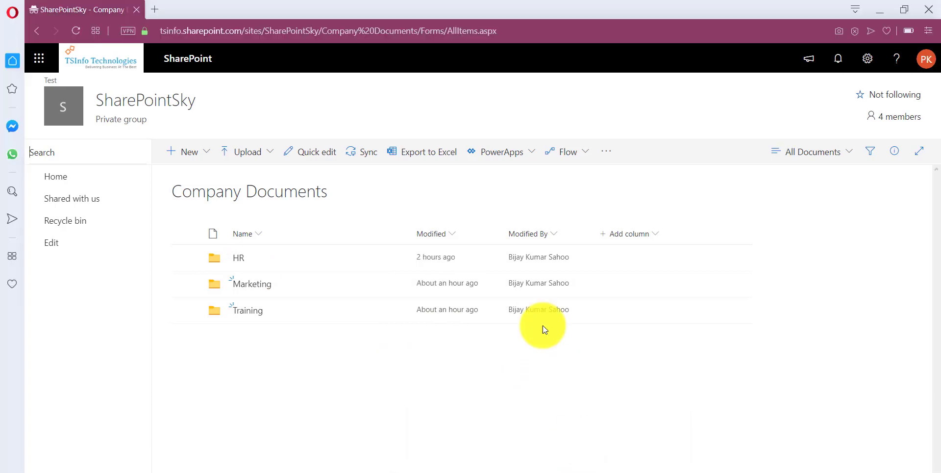
left_click(537, 35)
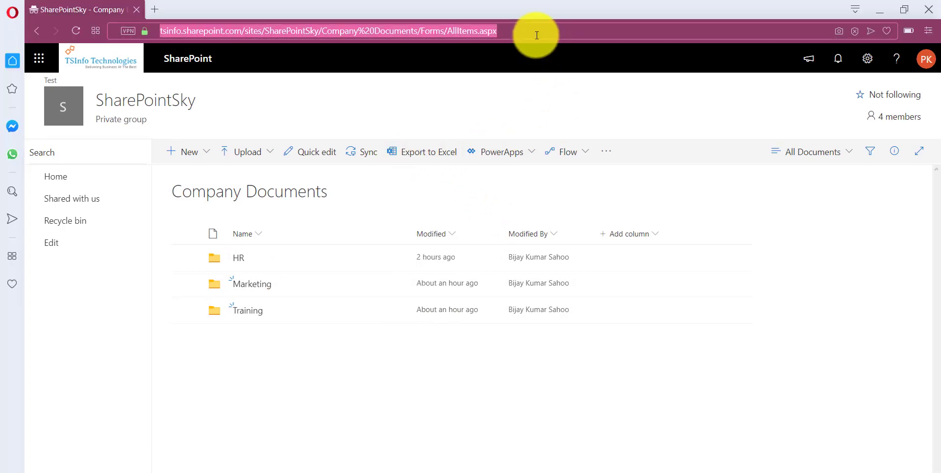
key("Return")
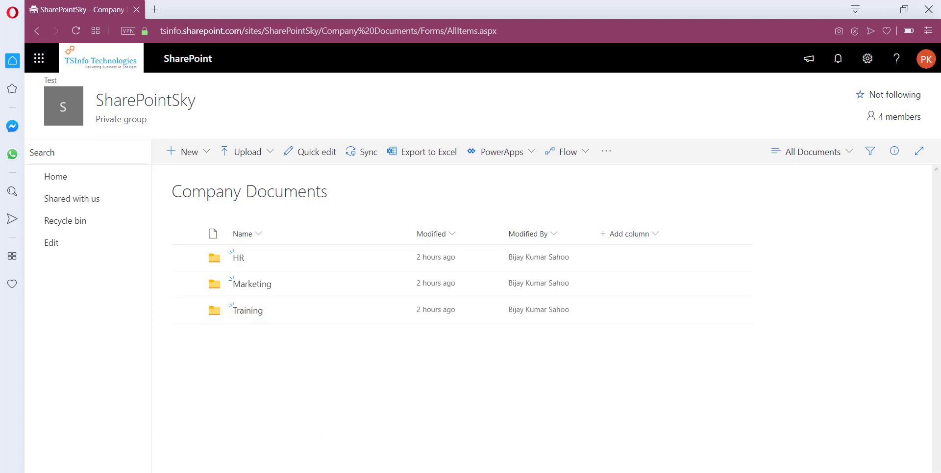
left_click(349, 454)
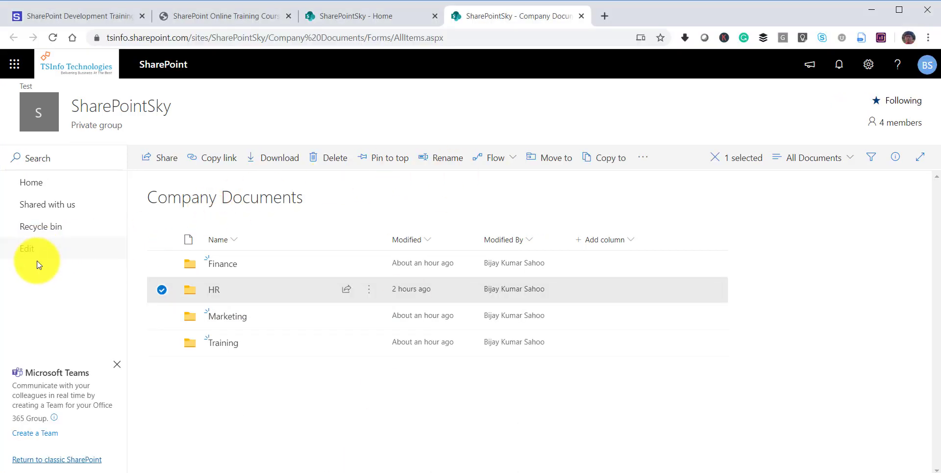
Open the Finance folder and take its page address
left_click(161, 290)
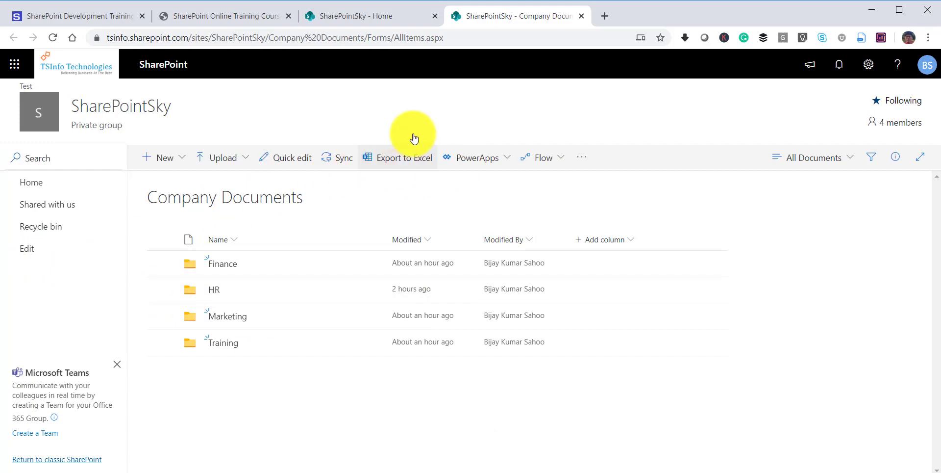
left_click(226, 264)
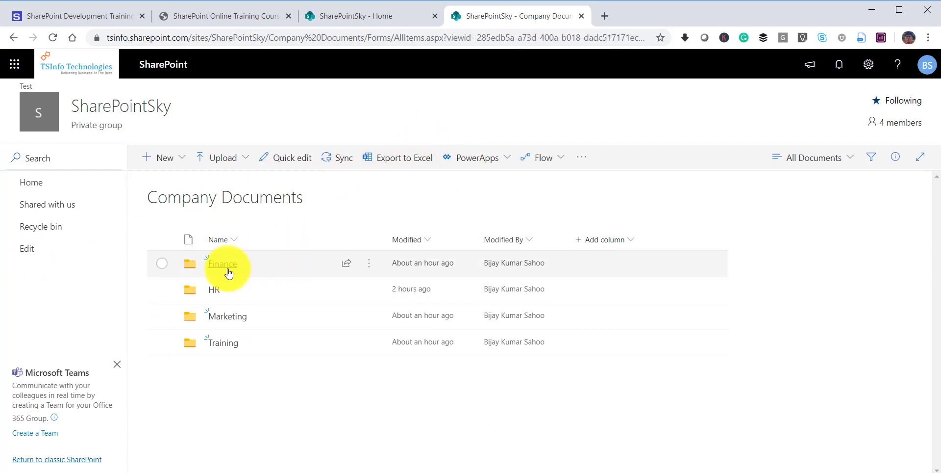
left_click(423, 38)
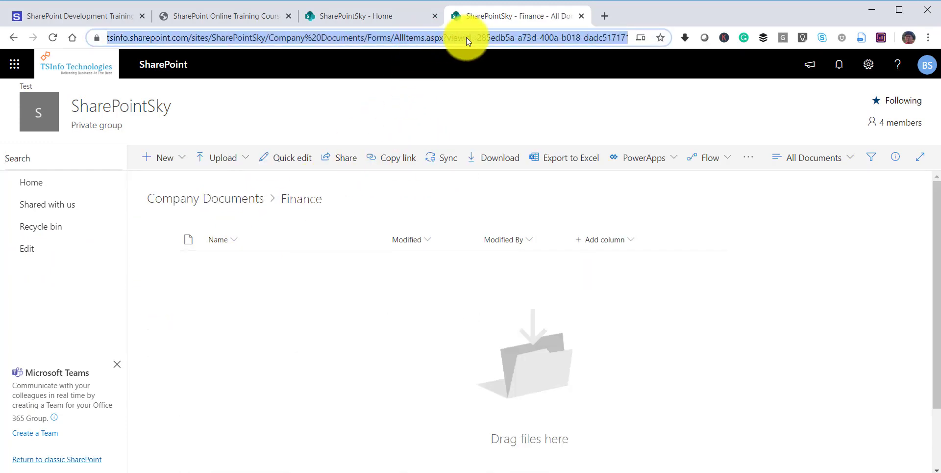
Add a quick-launch link named Finance pointing to the Finance folder address and save
left_click(32, 248)
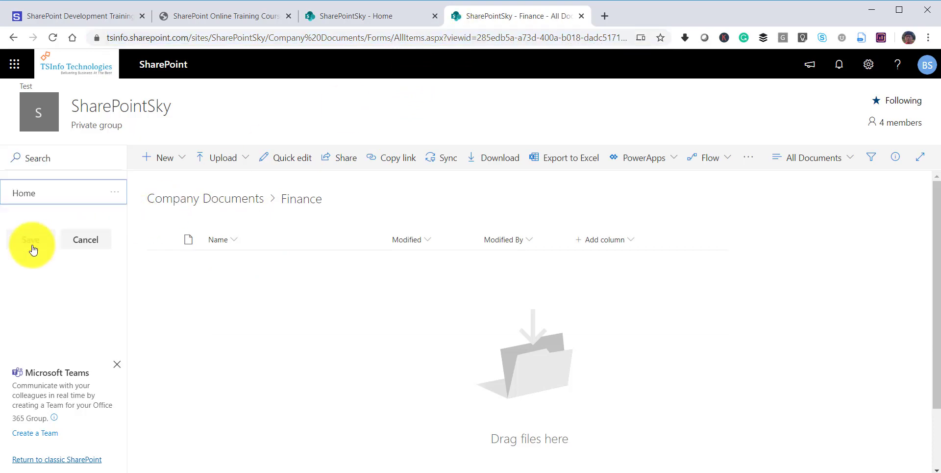
left_click(65, 207)
left_click_drag(198, 196, 131, 196)
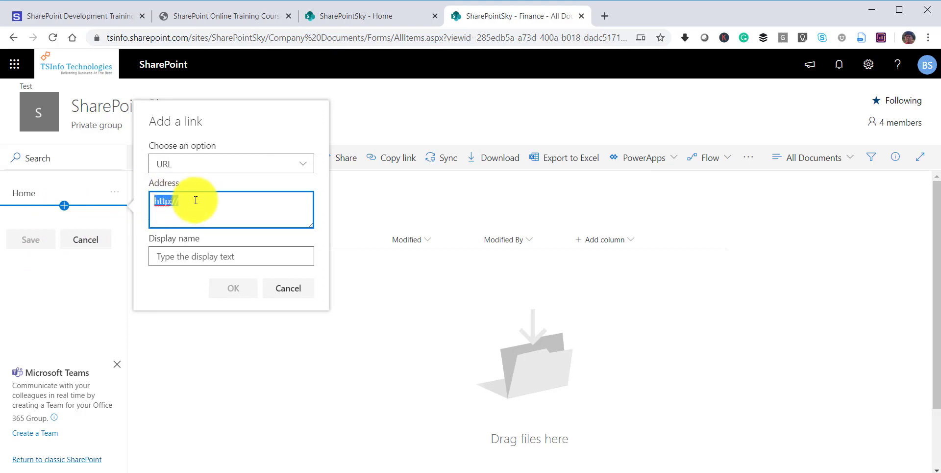
type("https://tsinfo.sharepoint.com/sites/SharePointSky/Company%20Documents/Forms/AllItems.aspx?viewid=285edb5a%2Da73d%2D400a%2Db018%2Ddadc517171ec&id=%2Fsites%2FSharePointSky%2FCompany%20Documents%2FFinance")
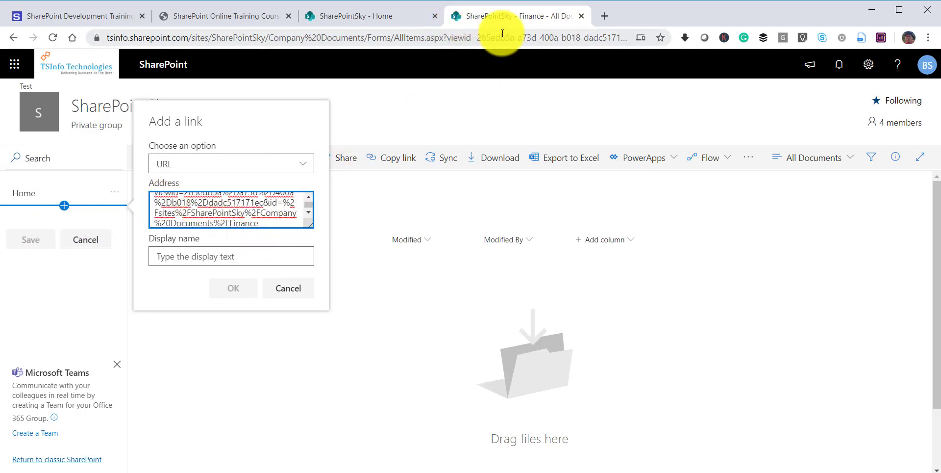
left_click(187, 253)
type("Fi")
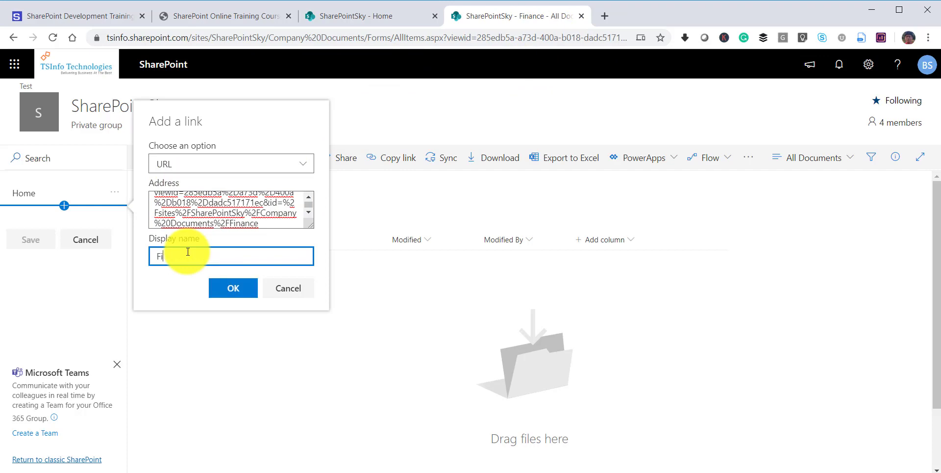
type("nance")
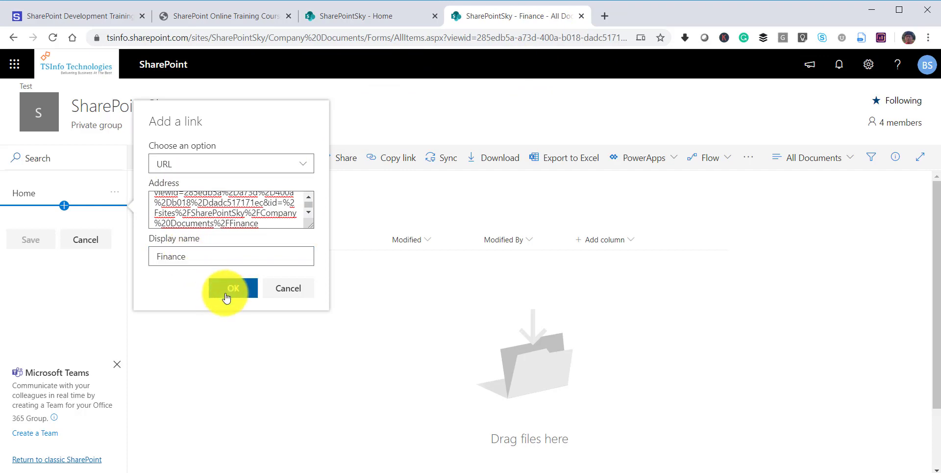
left_click(228, 291)
left_click(45, 275)
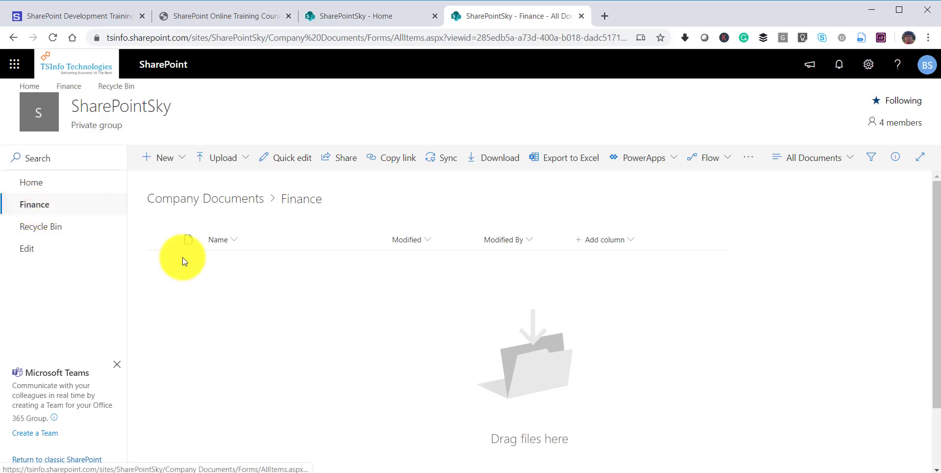
left_click(417, 456)
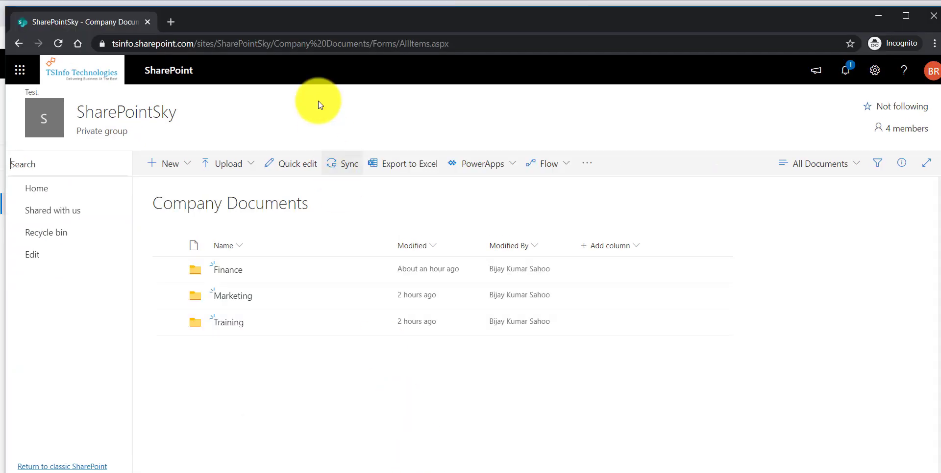
Reload the incognito and Opera users' library pages so the Finance link appears
left_click(311, 47)
key("Return")
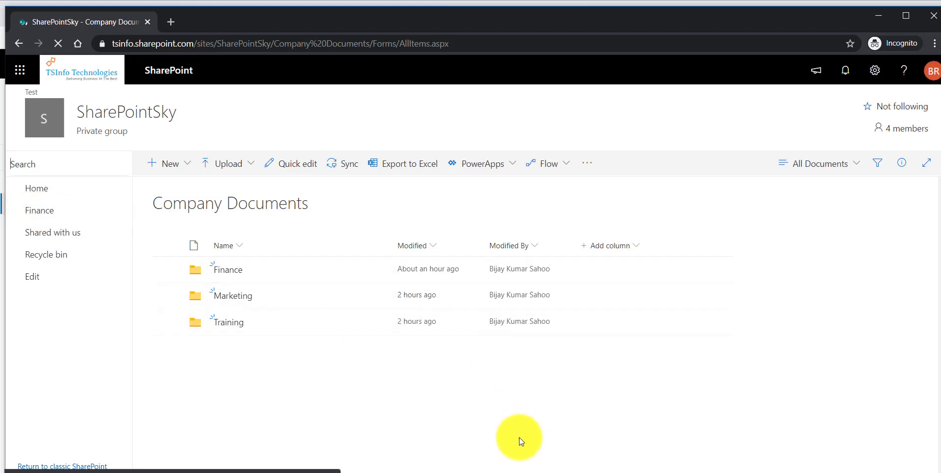
left_click(376, 471)
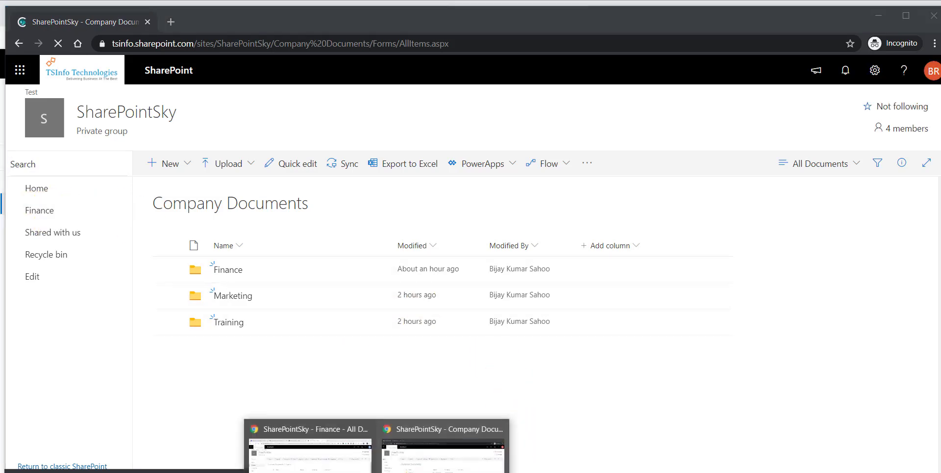
left_click(599, 464)
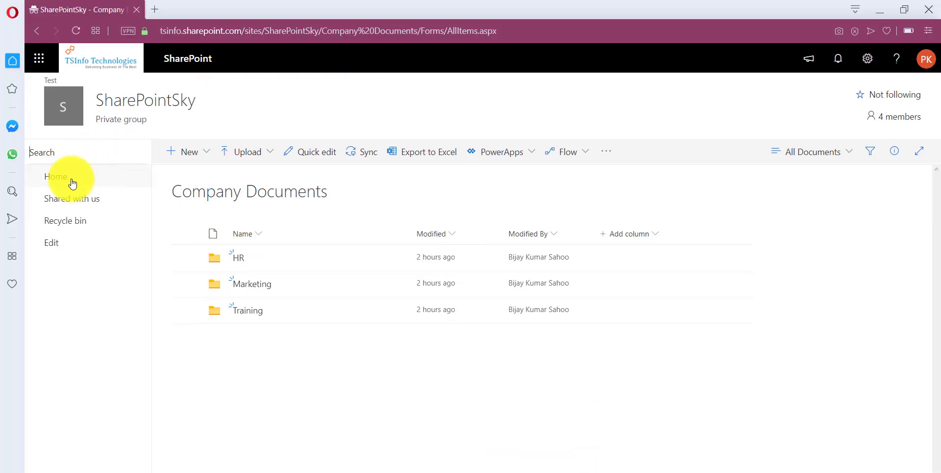
left_click(228, 31)
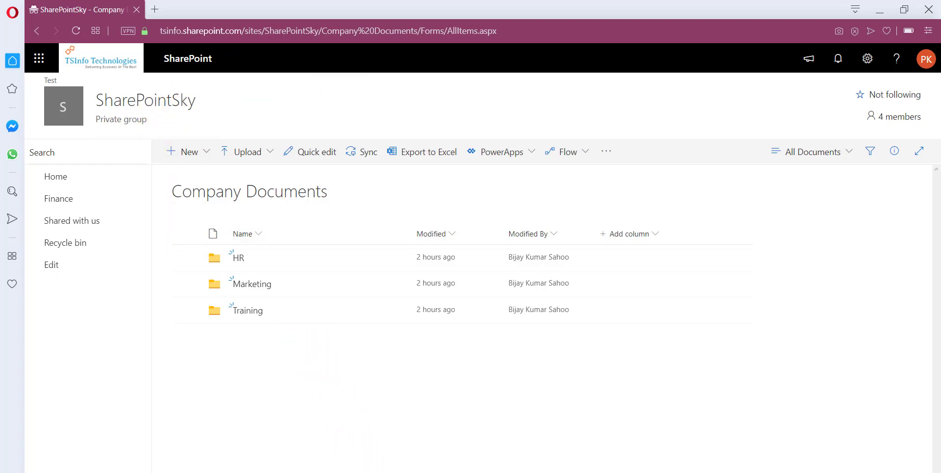
left_click(337, 449)
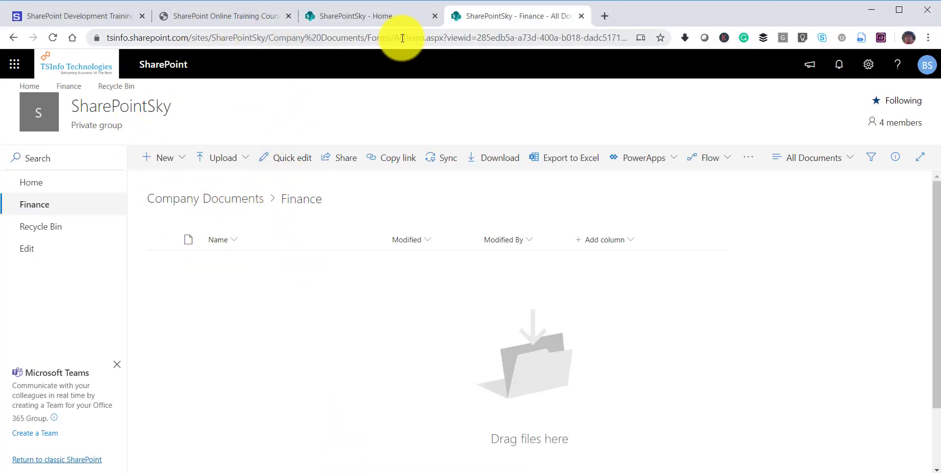
Build the direct Company Documents/Finance/ folder URL in Notepad
left_click_drag(402, 38, 615, 36)
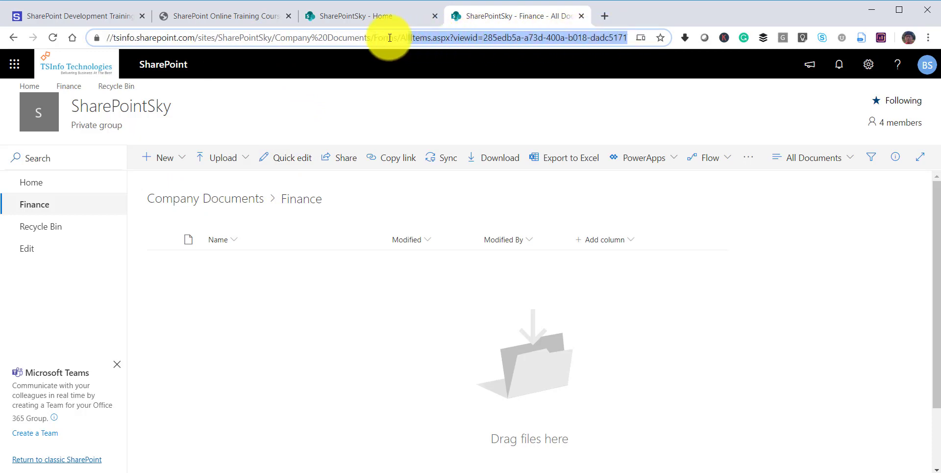
left_click_drag(371, 38, 95, 37)
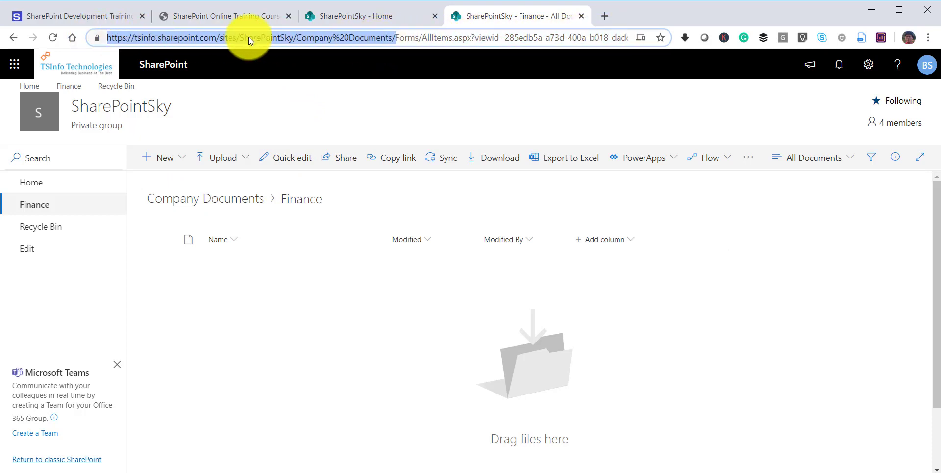
key("ctrl+c")
key("alt+Tab")
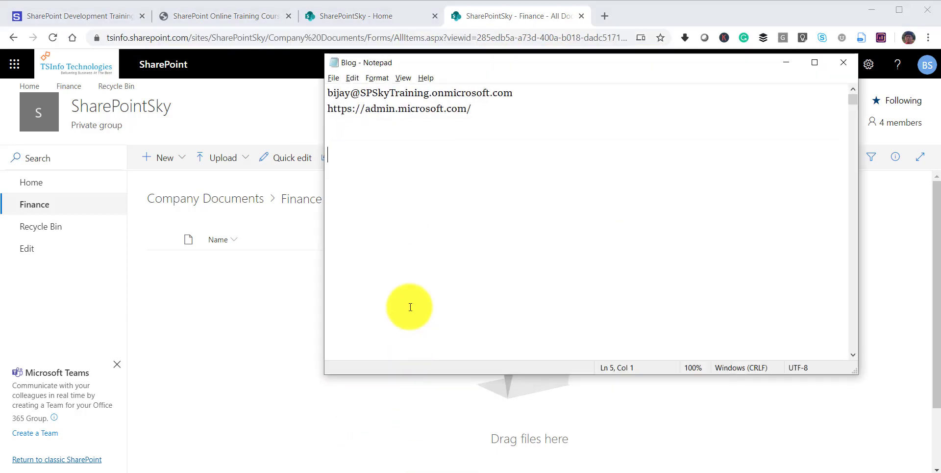
left_click(355, 155)
key("ctrl+v")
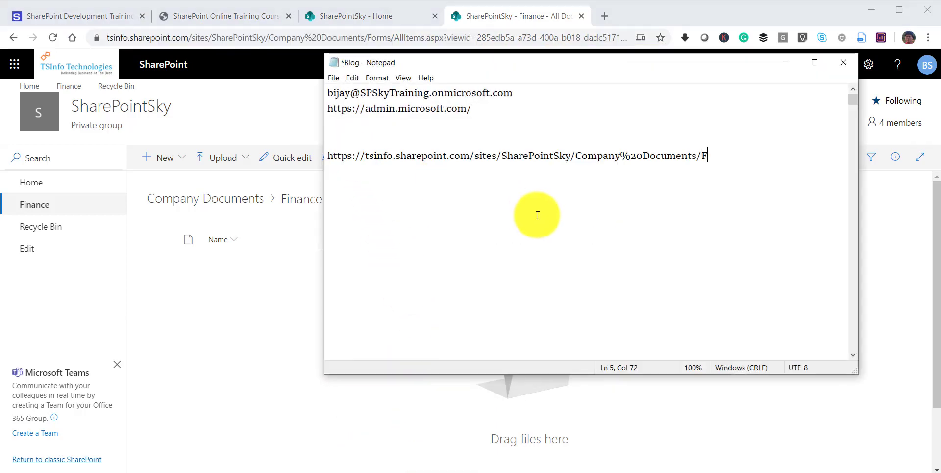
type("Finance/")
key("shift+Home")
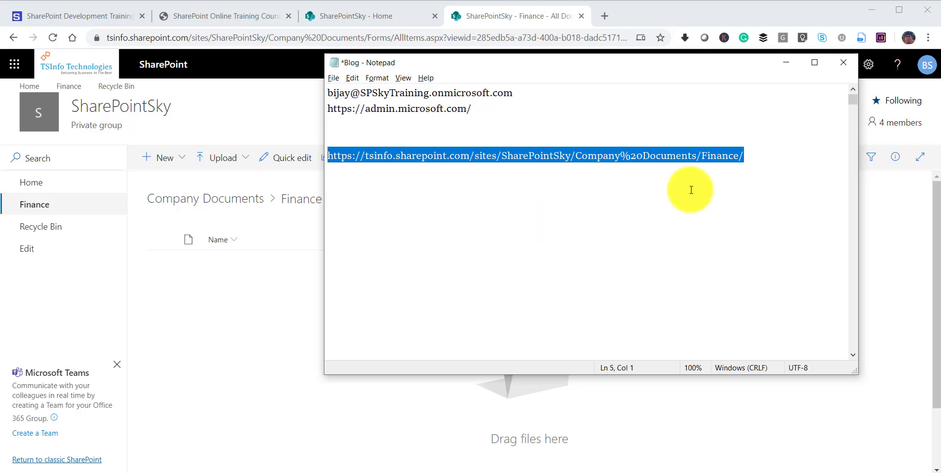
Replace the Finance navigation link's address with the direct folder URL and save
left_click(26, 248)
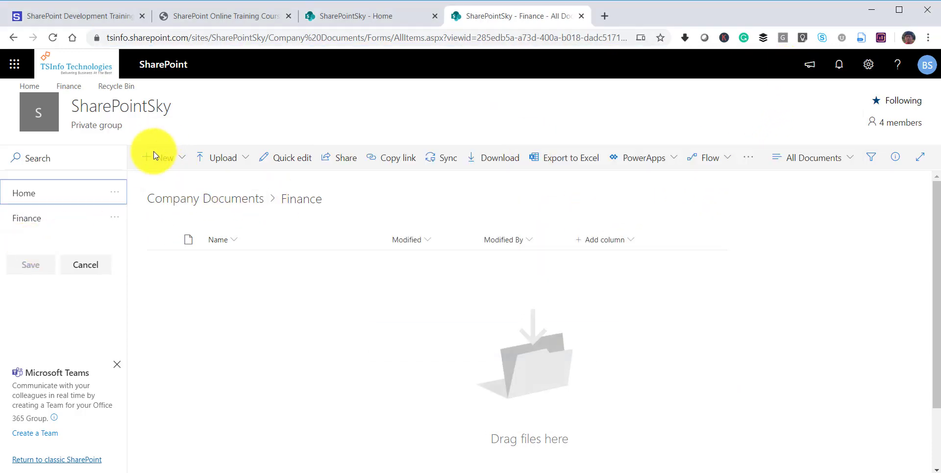
left_click(116, 220)
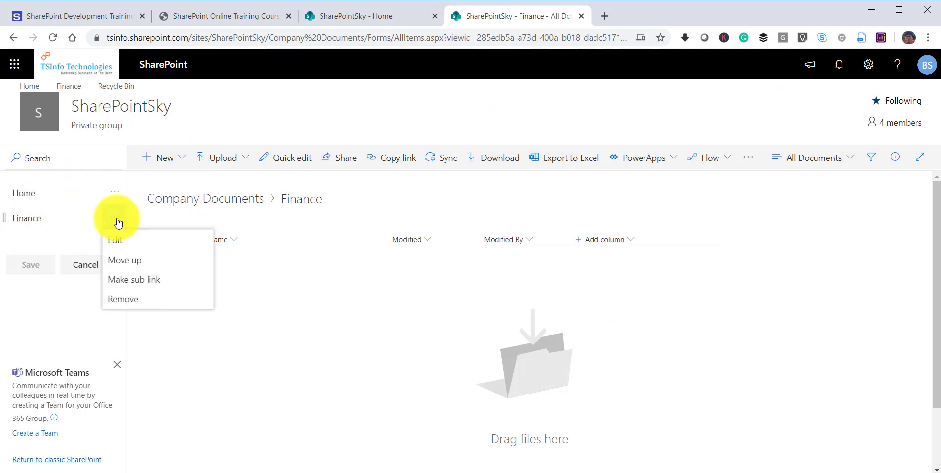
left_click(123, 240)
triple_click(219, 236)
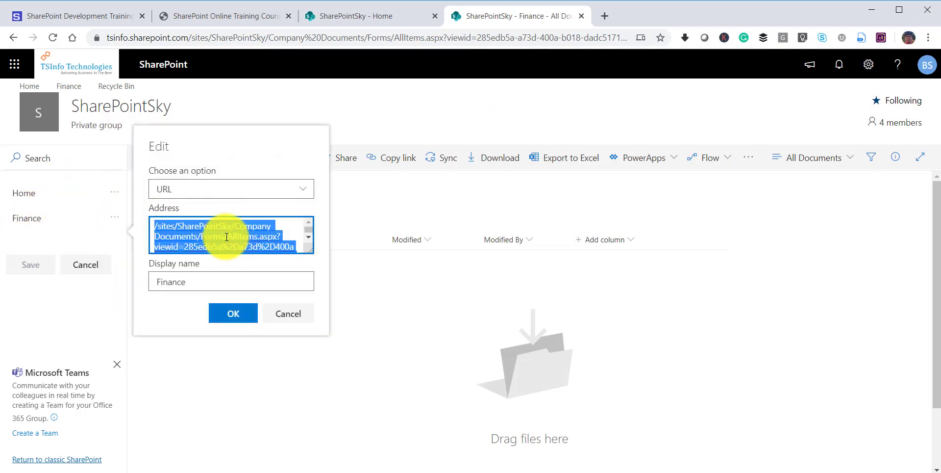
key("BackSpace")
key("ctrl+v")
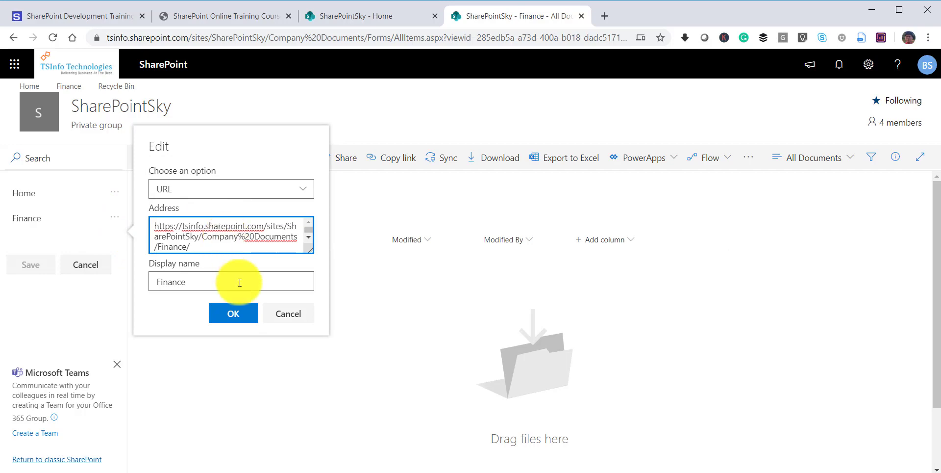
left_click(240, 313)
left_click(13, 268)
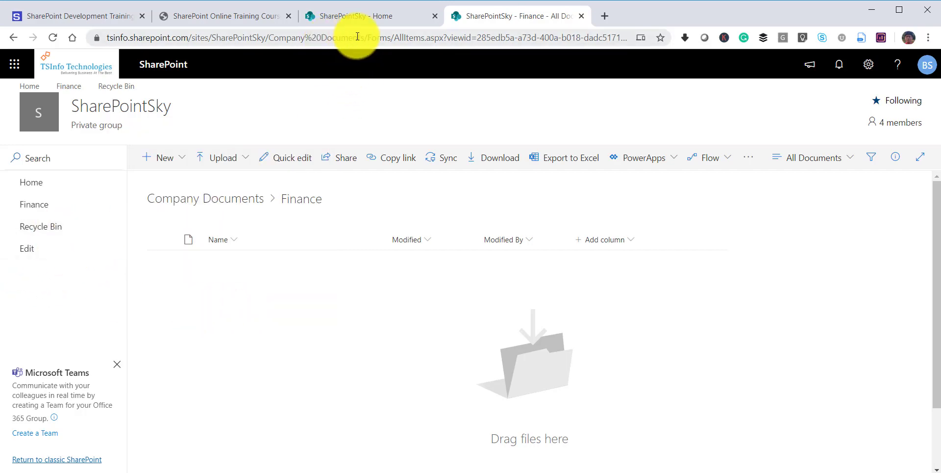
Trim the address bar URL back to the Company Documents library root
left_click(385, 36)
left_click(393, 37)
key("shift+End")
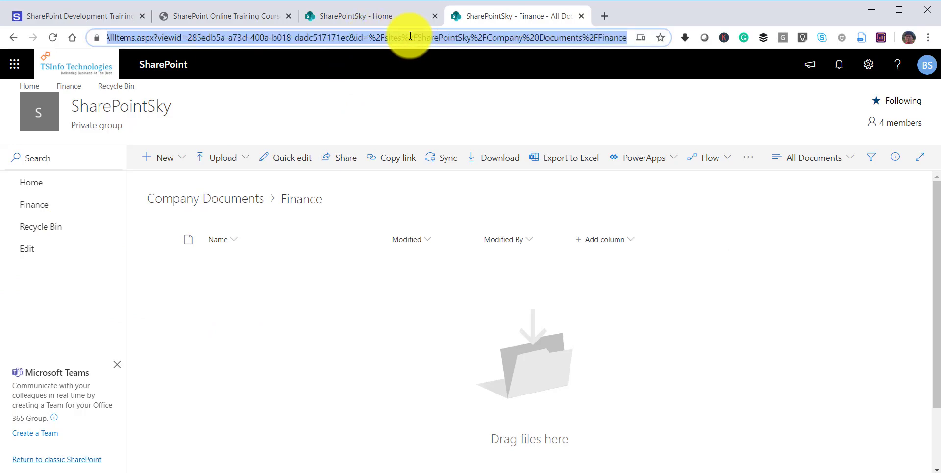
key("BackSpace")
key("Return")
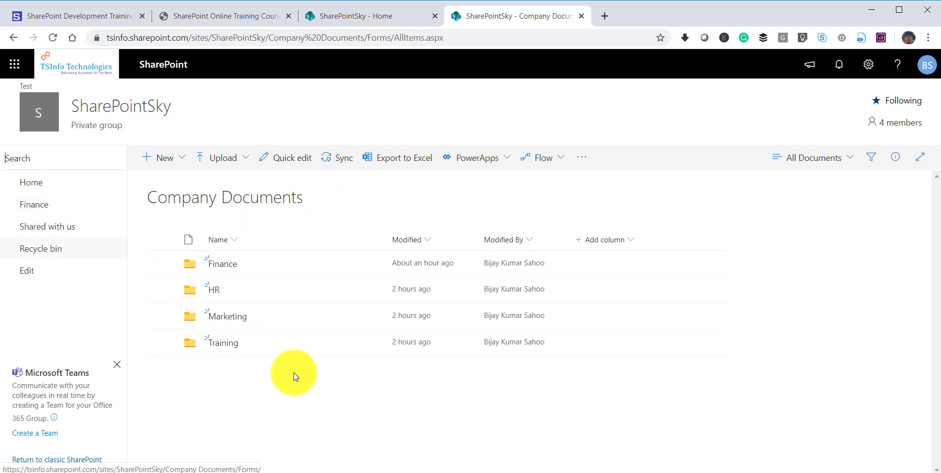
Reload Company Documents in the incognito user's window
mouse_move(377, 472)
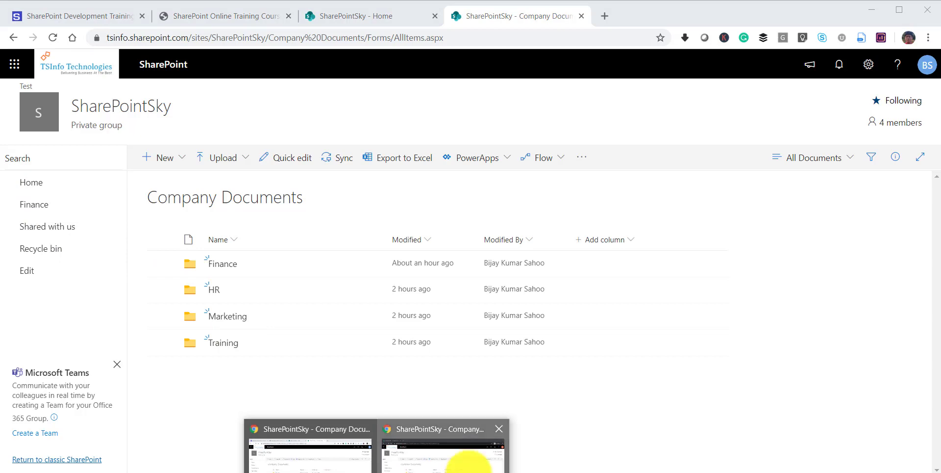
left_click(466, 462)
left_click(211, 43)
key("Return")
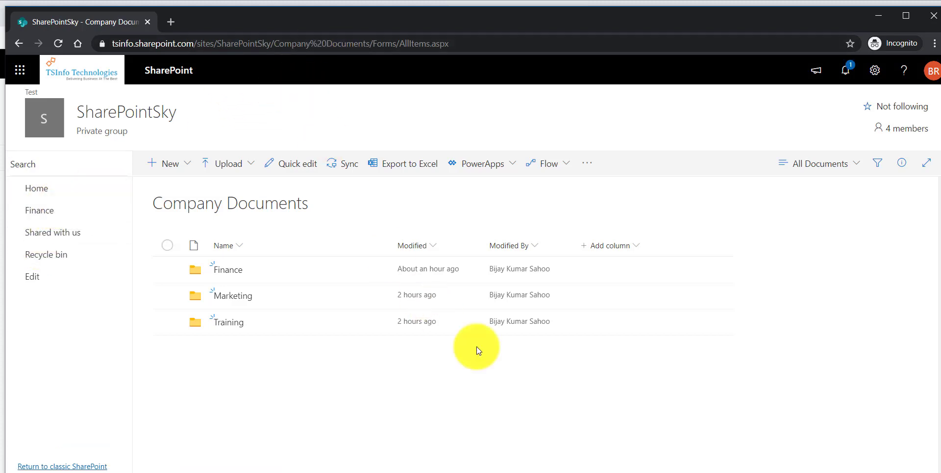
Reload the library as the Opera member, confirming the account and the missing Finance folder and link
left_click(529, 472)
left_click(595, 450)
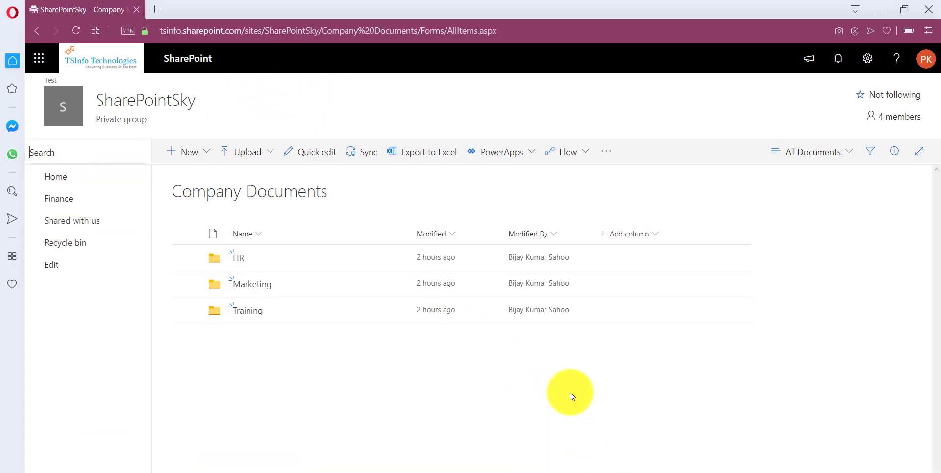
left_click(351, 30)
key("Return")
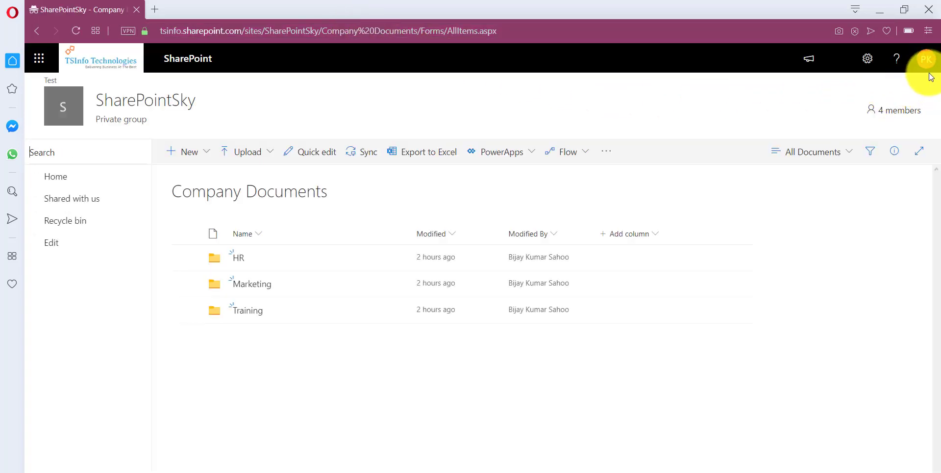
left_click(928, 67)
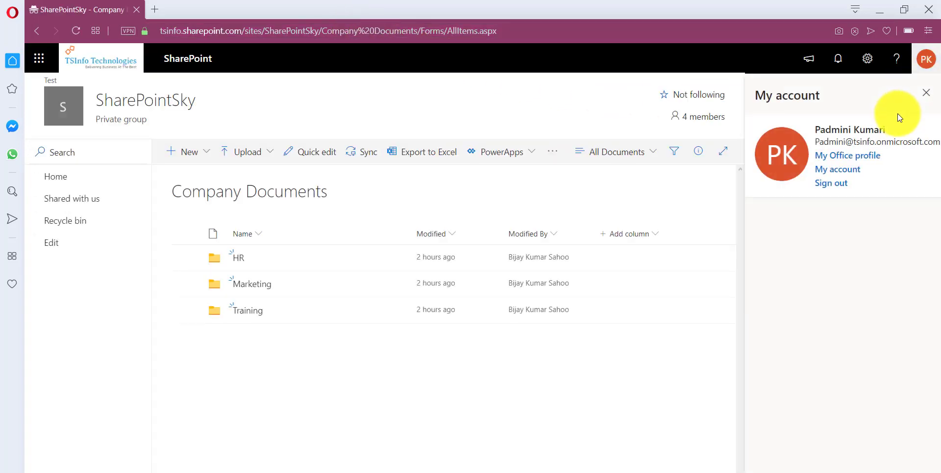
left_click(925, 93)
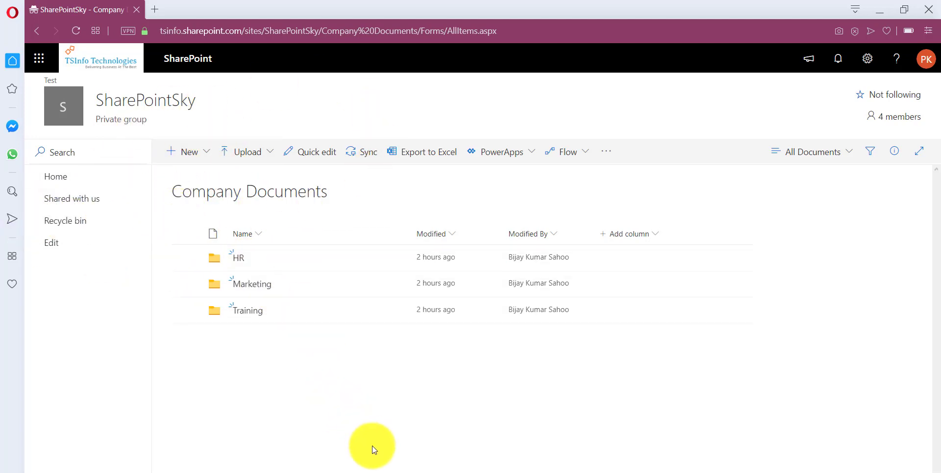
left_click(403, 460)
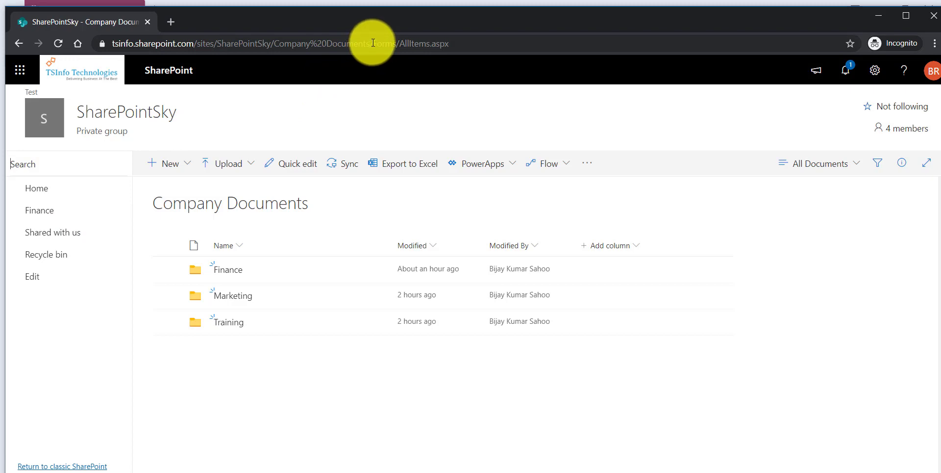
Select the Finance/ ending of the folder URL saved in Notepad
left_click_drag(373, 44, 225, 31)
left_click(395, 472)
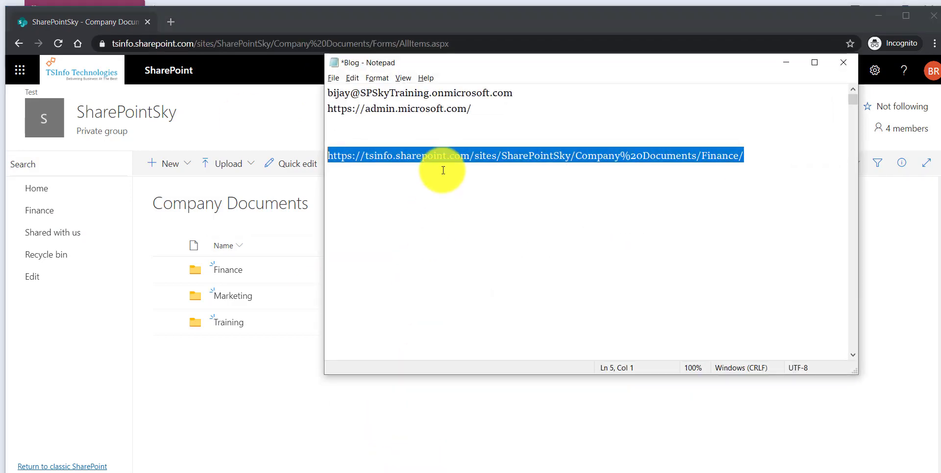
left_click(443, 170)
left_click_drag(576, 155, 324, 155)
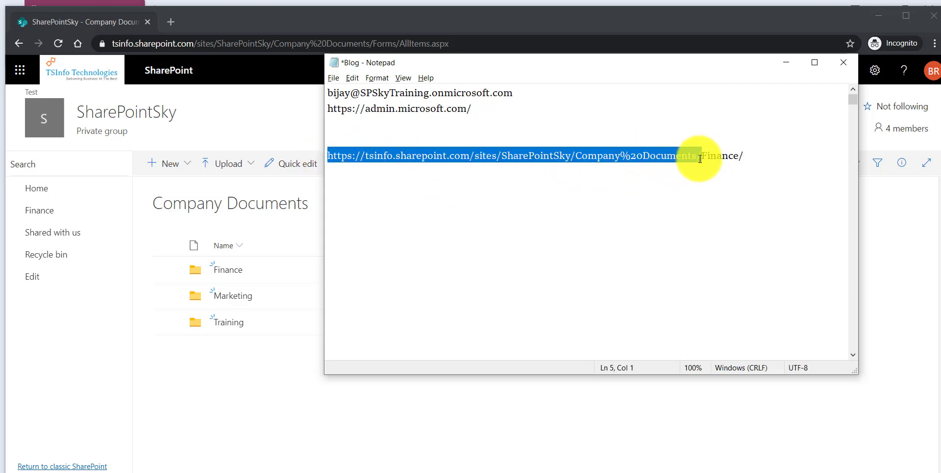
left_click_drag(697, 156, 326, 155)
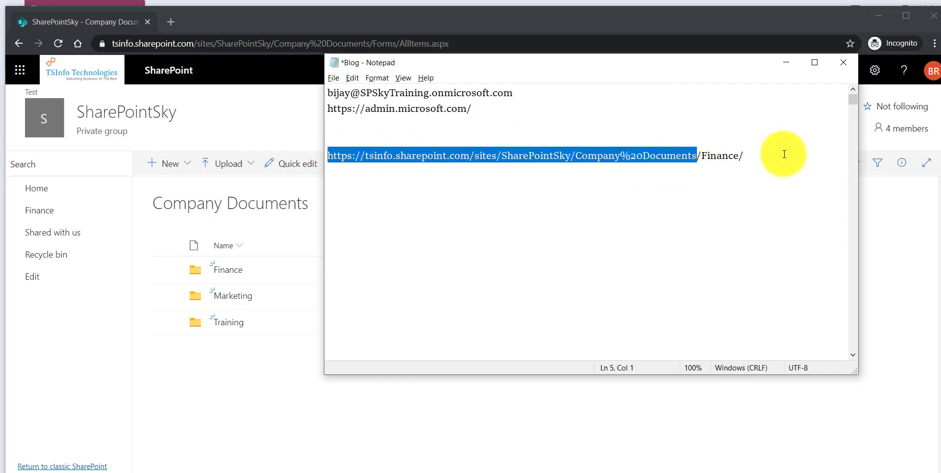
left_click_drag(784, 154, 705, 154)
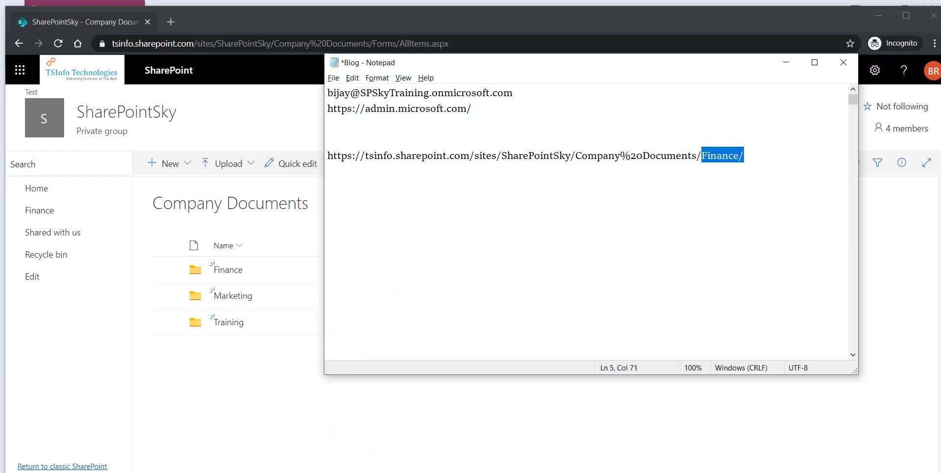
left_click(332, 472)
left_click(333, 471)
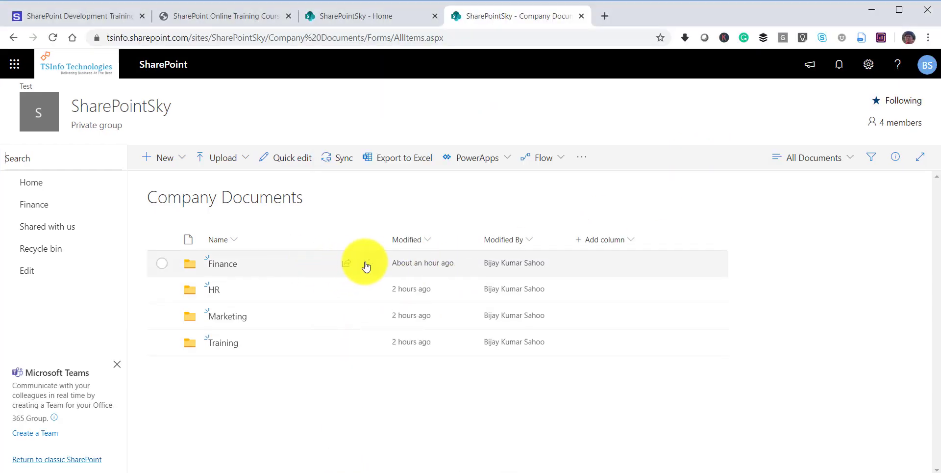
Open the Finance folder's Manage access panel and follow its Advanced permissions link
left_click(367, 265)
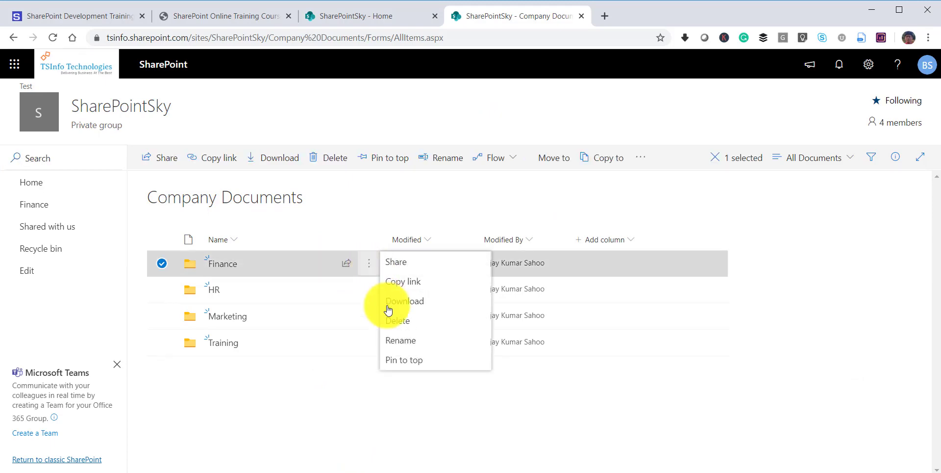
left_click(415, 267)
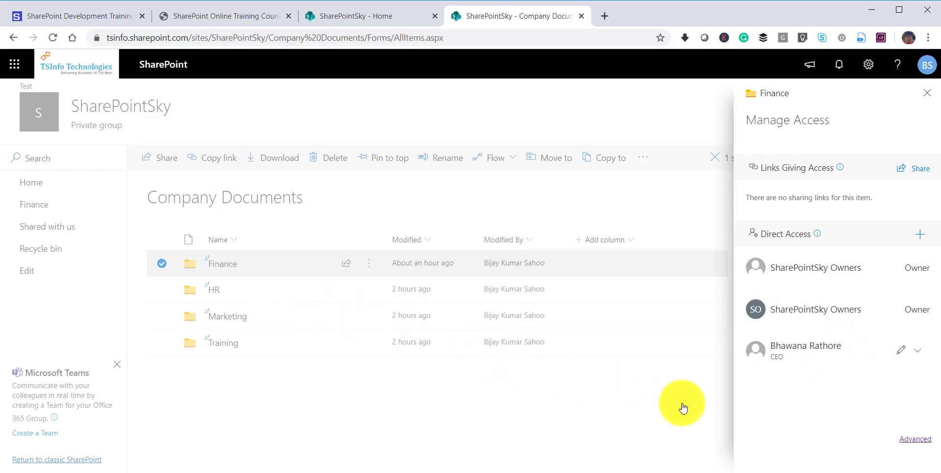
left_click(906, 440)
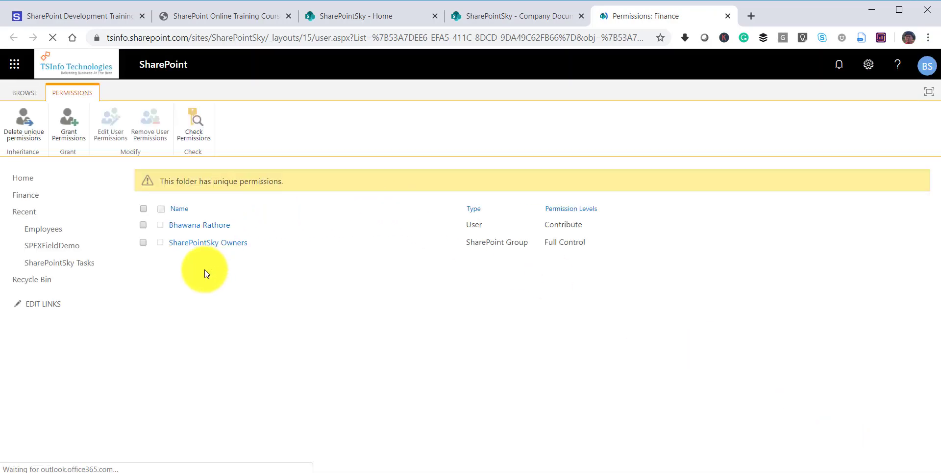
Check the SharePointSky Owners group entry in the Finance folder's permissions list
left_click(143, 226)
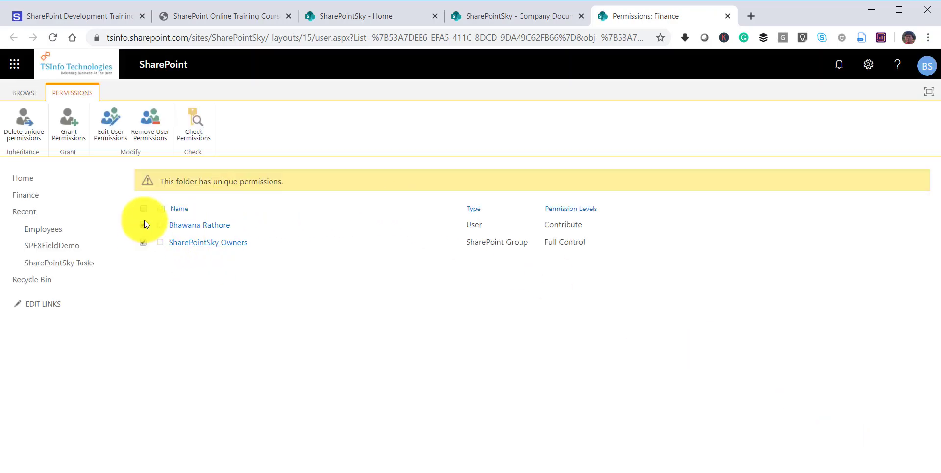
left_click(141, 242)
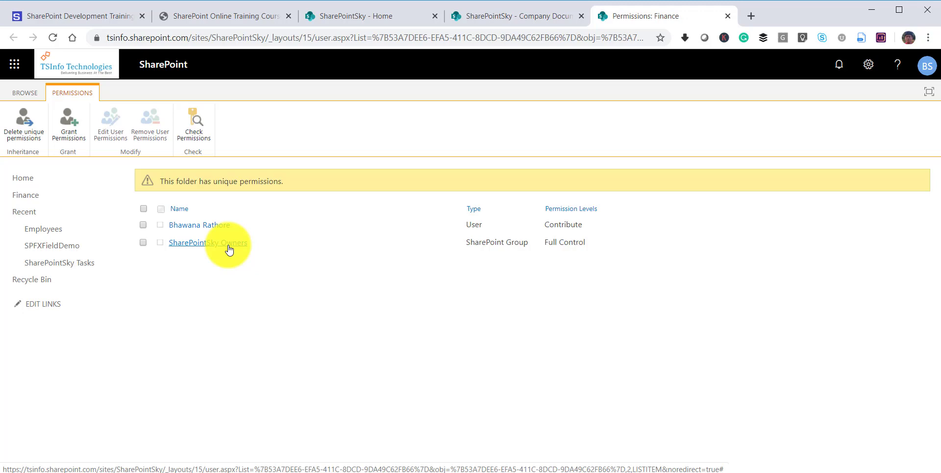
left_click(143, 243)
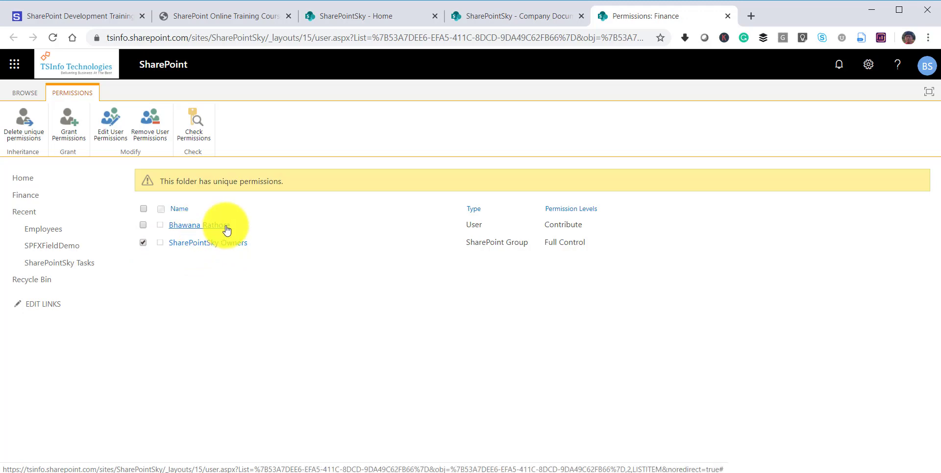
Close the Company Documents access panel and review the remaining user on the Finance permissions page
left_click(506, 23)
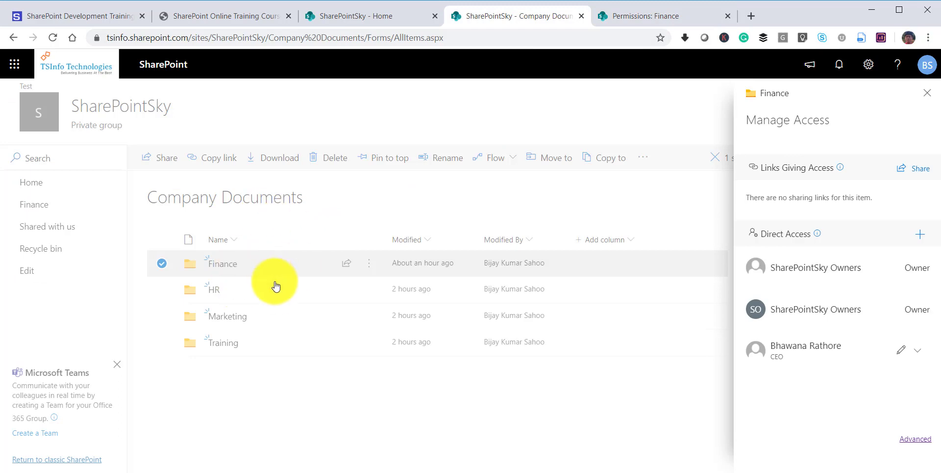
left_click(927, 93)
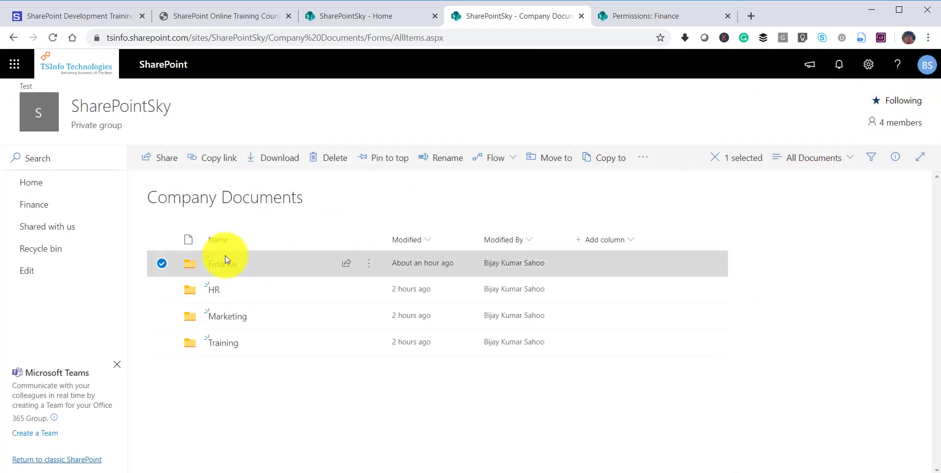
left_click(656, 17)
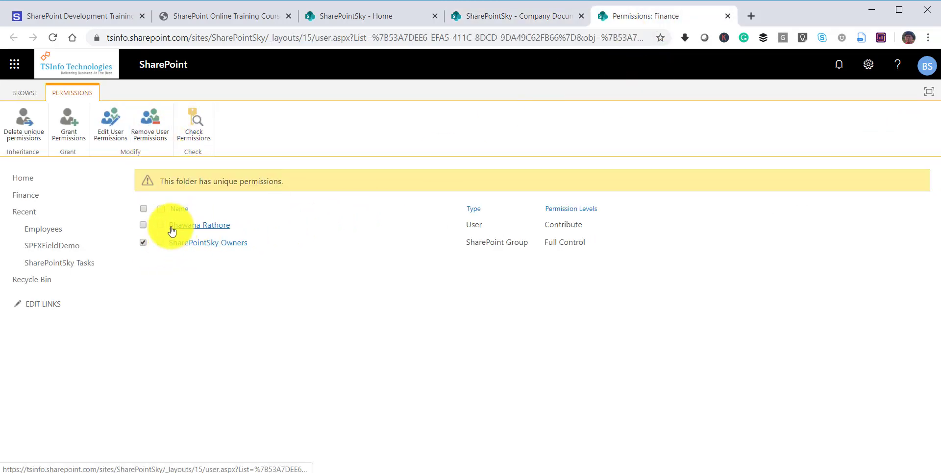
left_click_drag(230, 226, 172, 226)
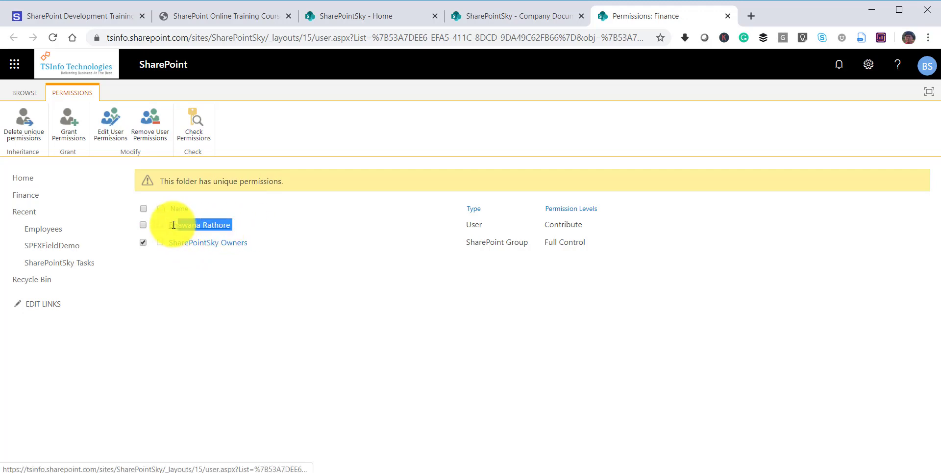
left_click(506, 15)
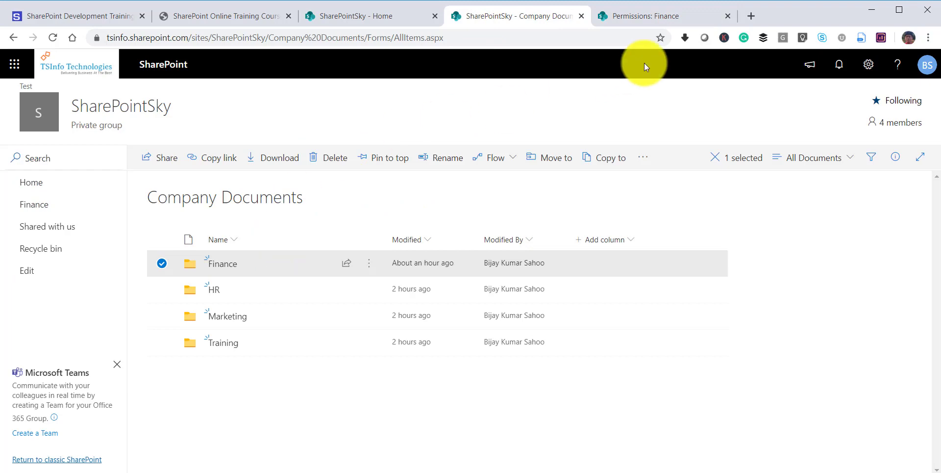
left_click(667, 13)
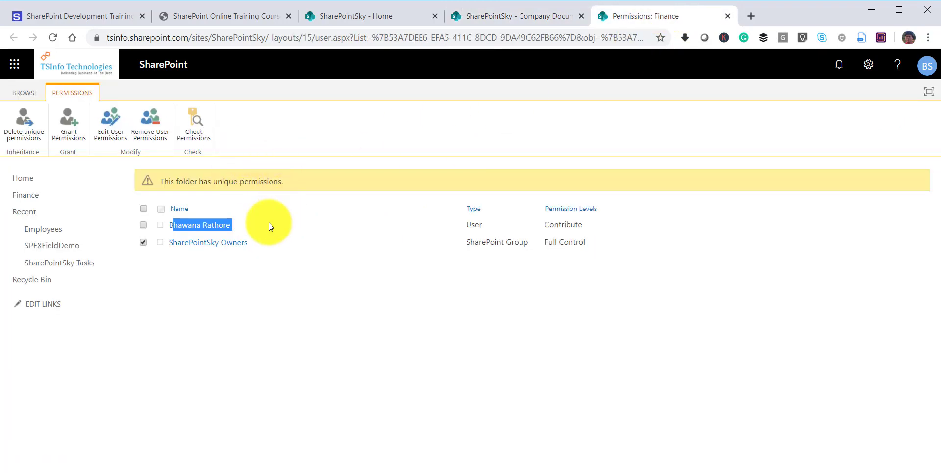
Remove the SharePointSky Owners group's permissions from Finance and go back to Company Documents
left_click(150, 127)
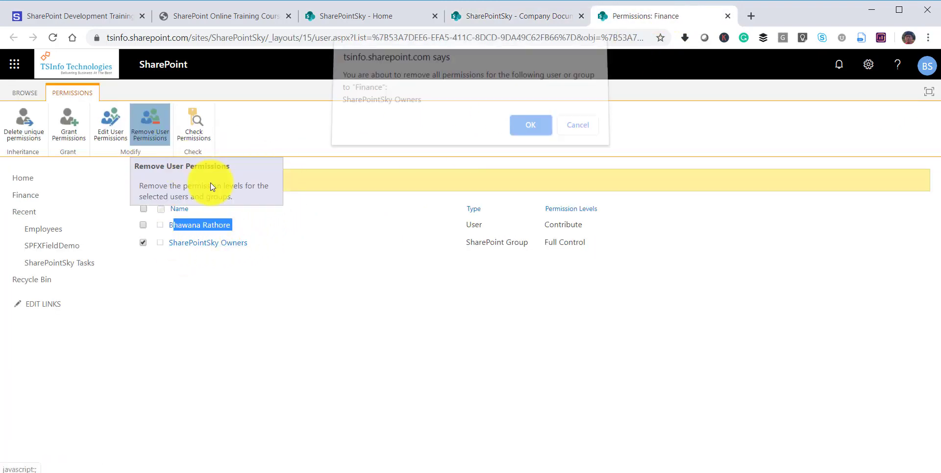
key("Return")
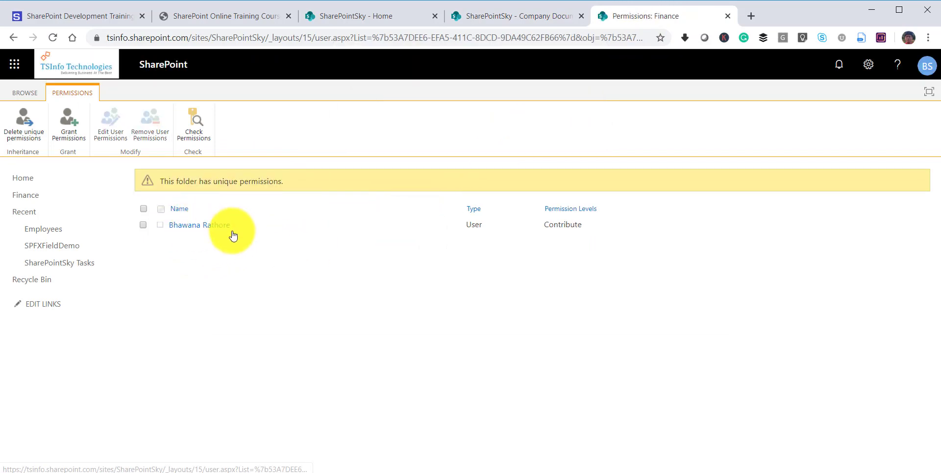
left_click(491, 17)
left_click(448, 44)
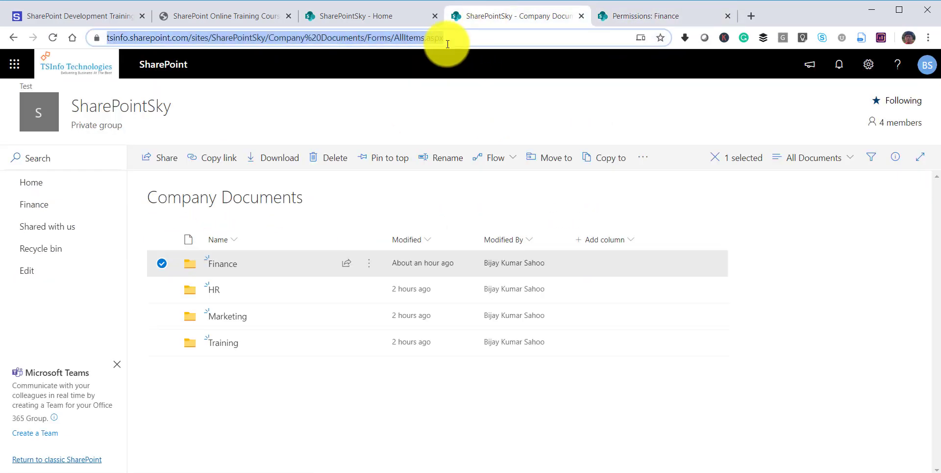
Reload Company Documents and reopen the Finance folder's advanced permissions through Manage access
key("Return")
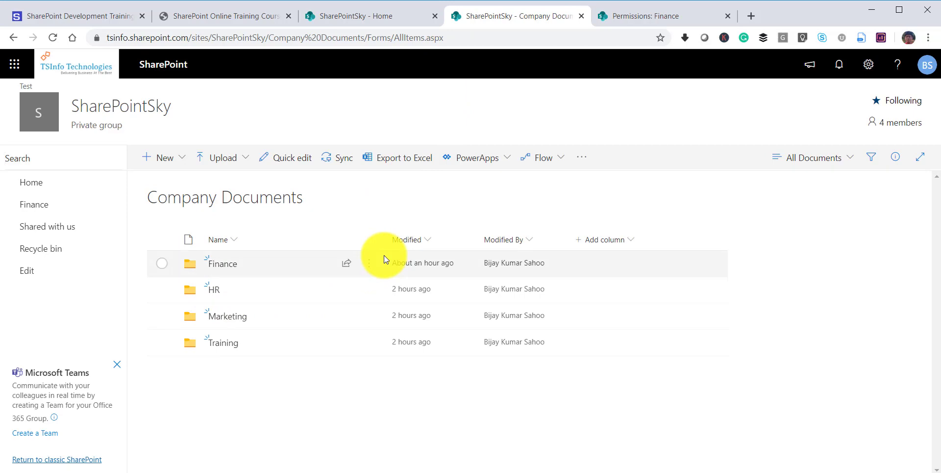
left_click(647, 18)
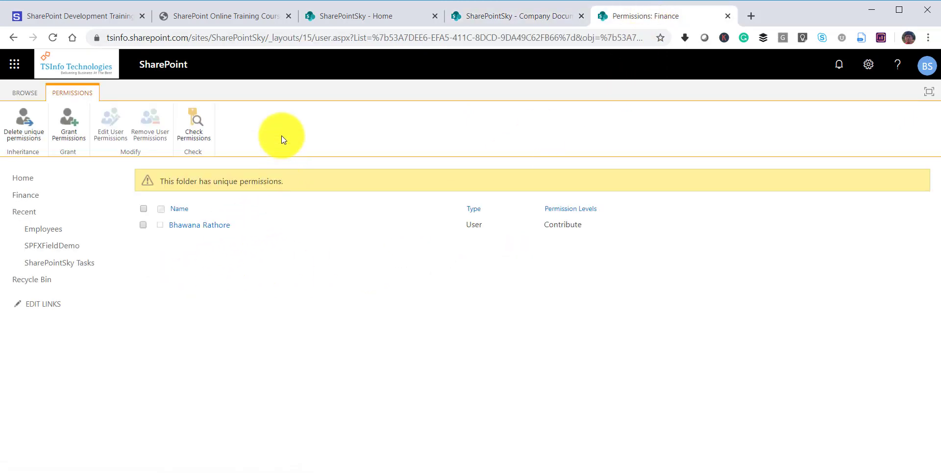
left_click(521, 16)
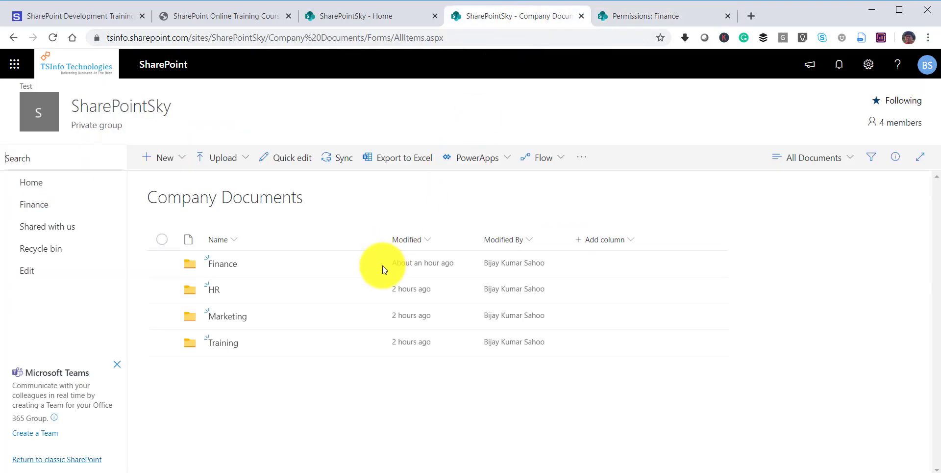
left_click(369, 263)
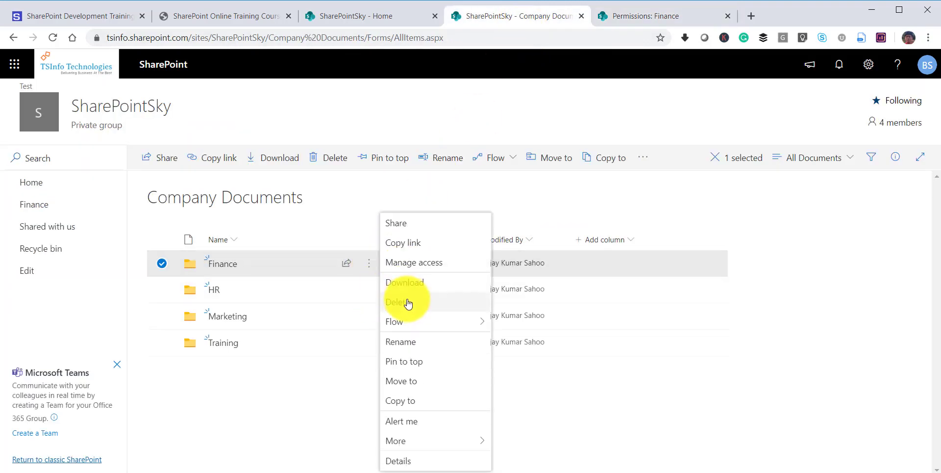
left_click(412, 264)
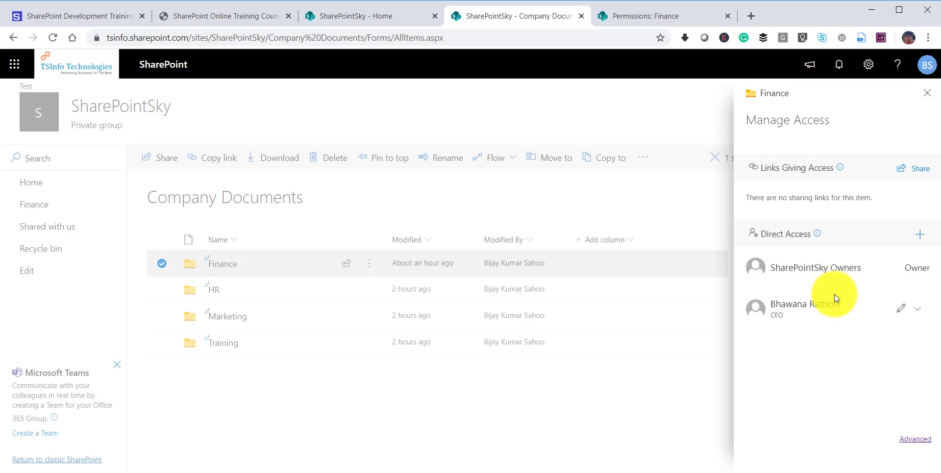
left_click(907, 439)
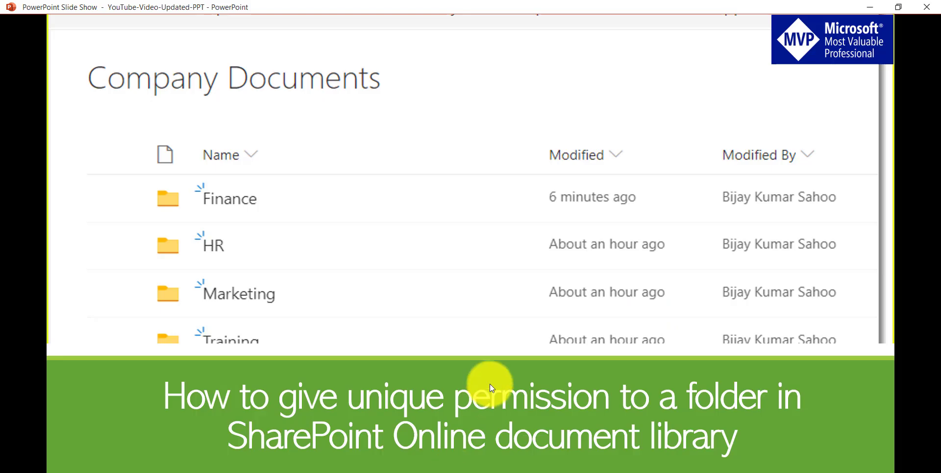
Advance the slide show to the 'Follow us in Social Networks' closing slide
left_click(498, 365)
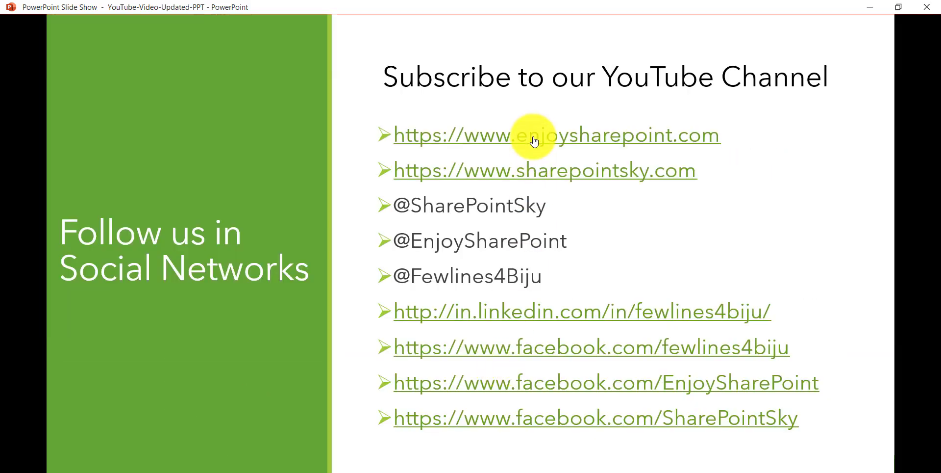